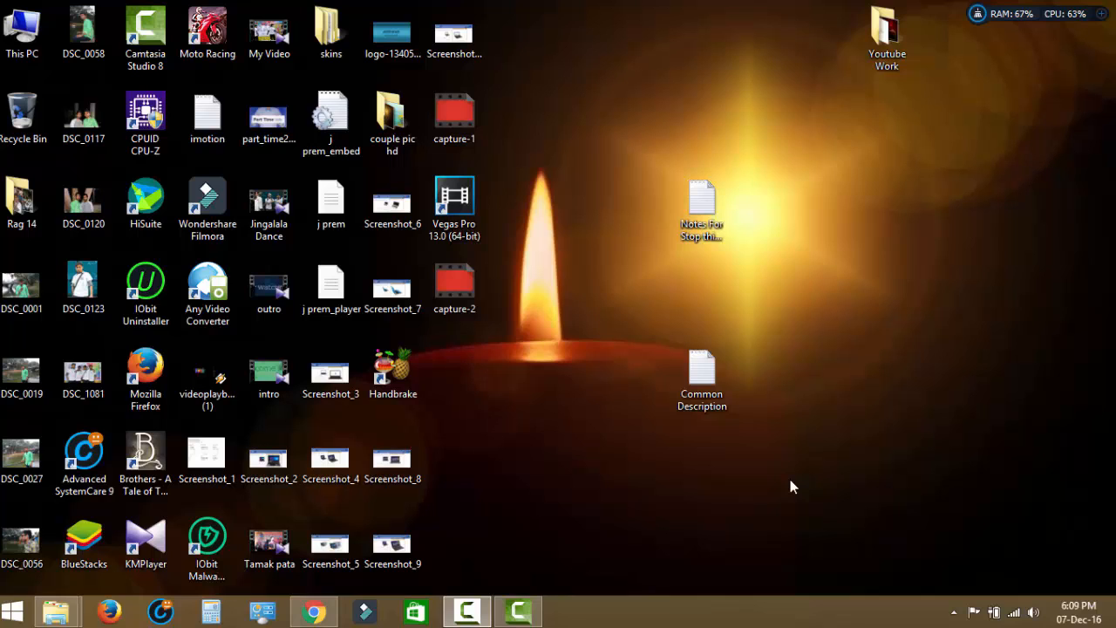
pyautogui.rightClick(861, 217)
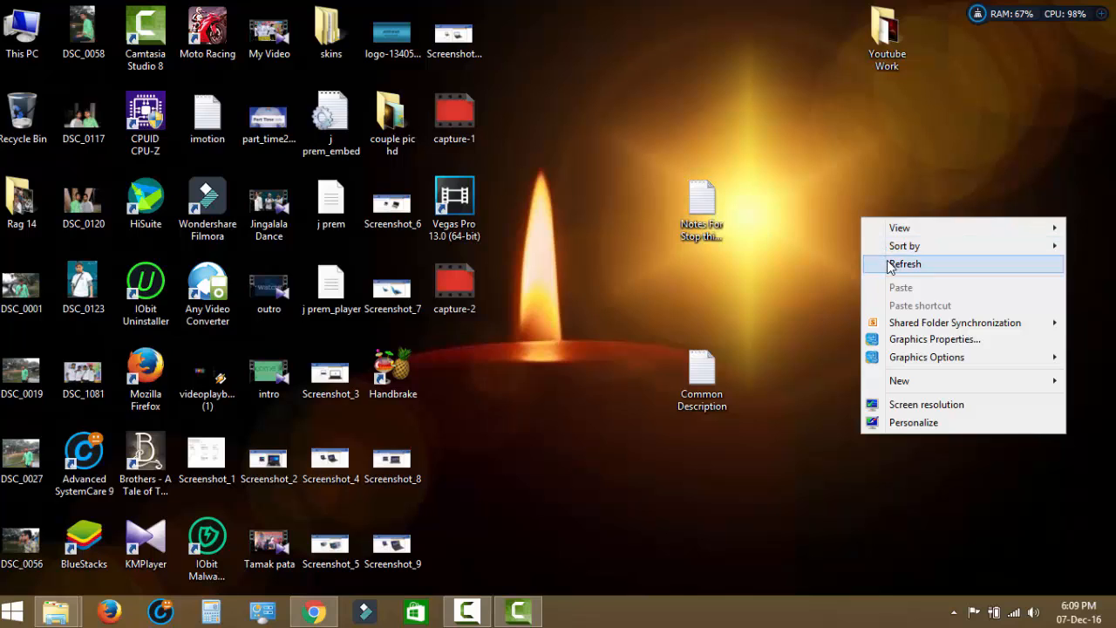
pyautogui.click(882, 262)
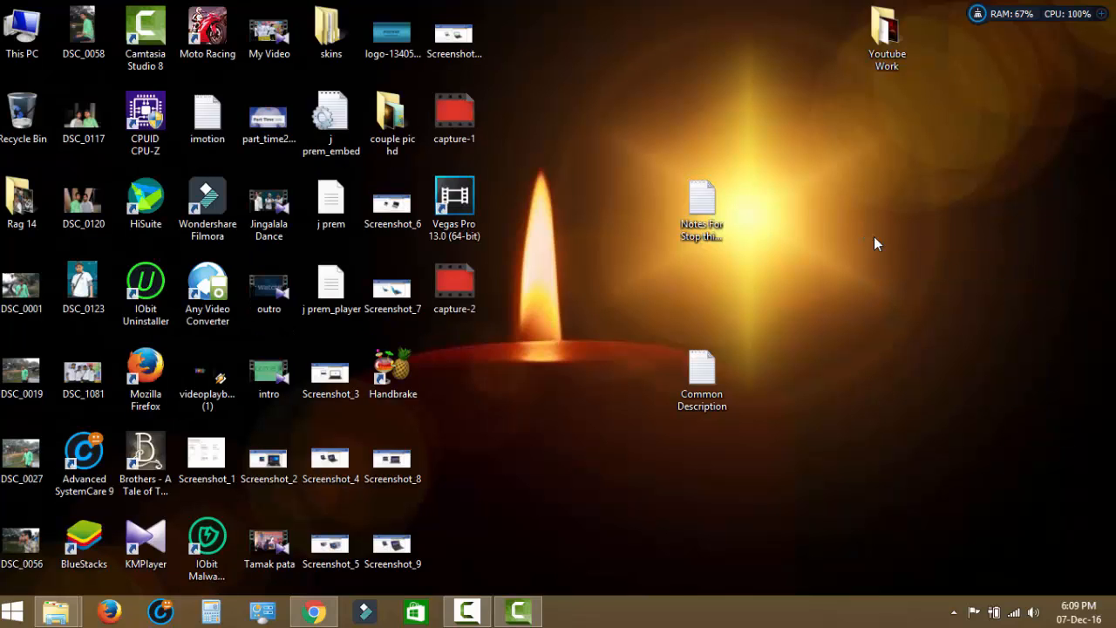
pyautogui.rightClick(852, 206)
pyautogui.click(881, 252)
pyautogui.rightClick(853, 217)
pyautogui.click(902, 262)
# - Switch to Camtasia Studio and import the videos 6361645_3366858_HD and 6361645_3366149_HD from the Downloads Video folder
pyautogui.click(518, 612)
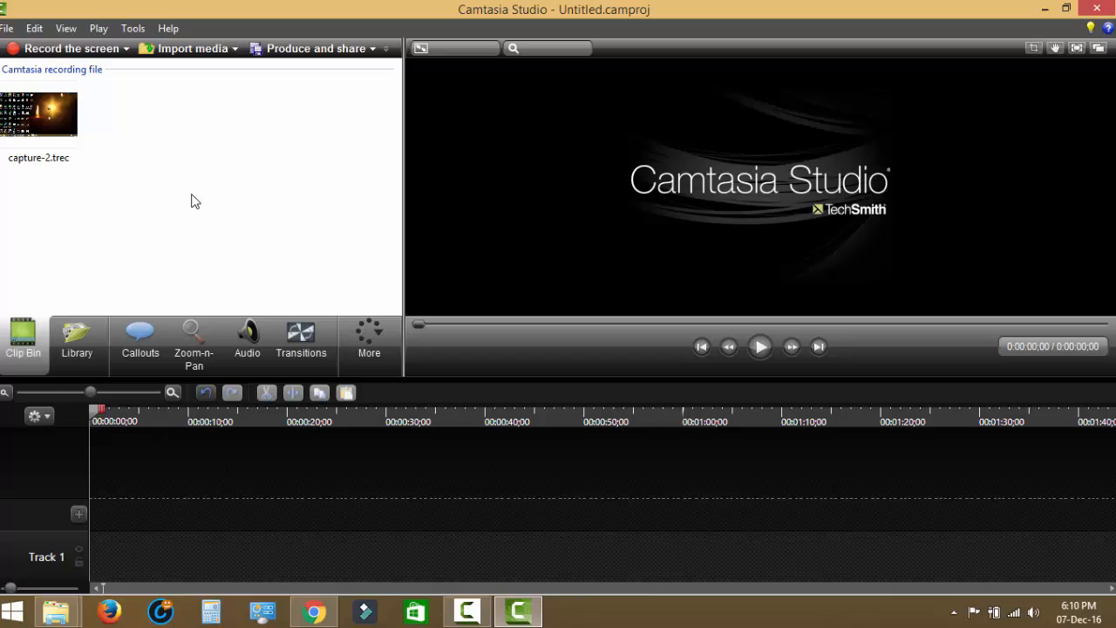
pyautogui.click(179, 52)
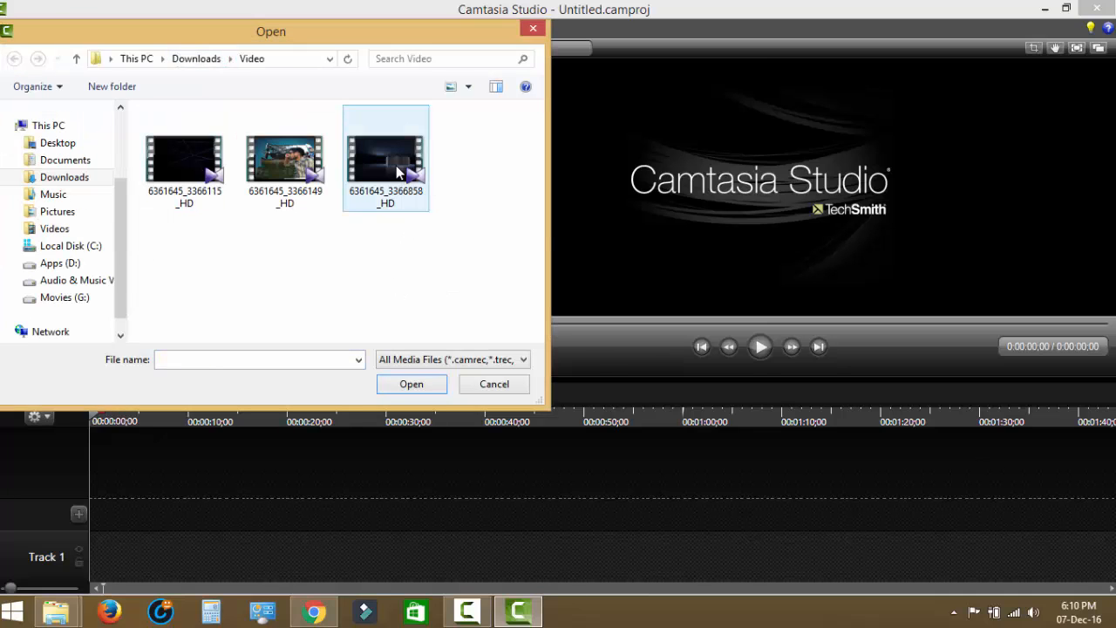
pyautogui.click(366, 201)
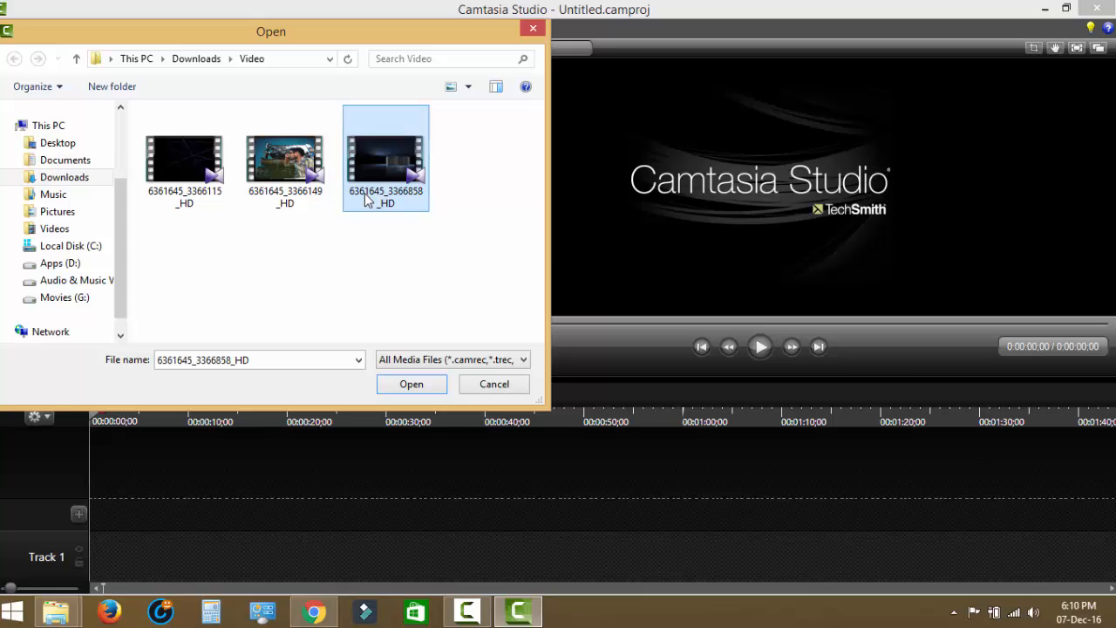
pyautogui.keyDown('ctrl'); pyautogui.click(300, 204); pyautogui.keyUp('ctrl')
pyautogui.click(412, 385)
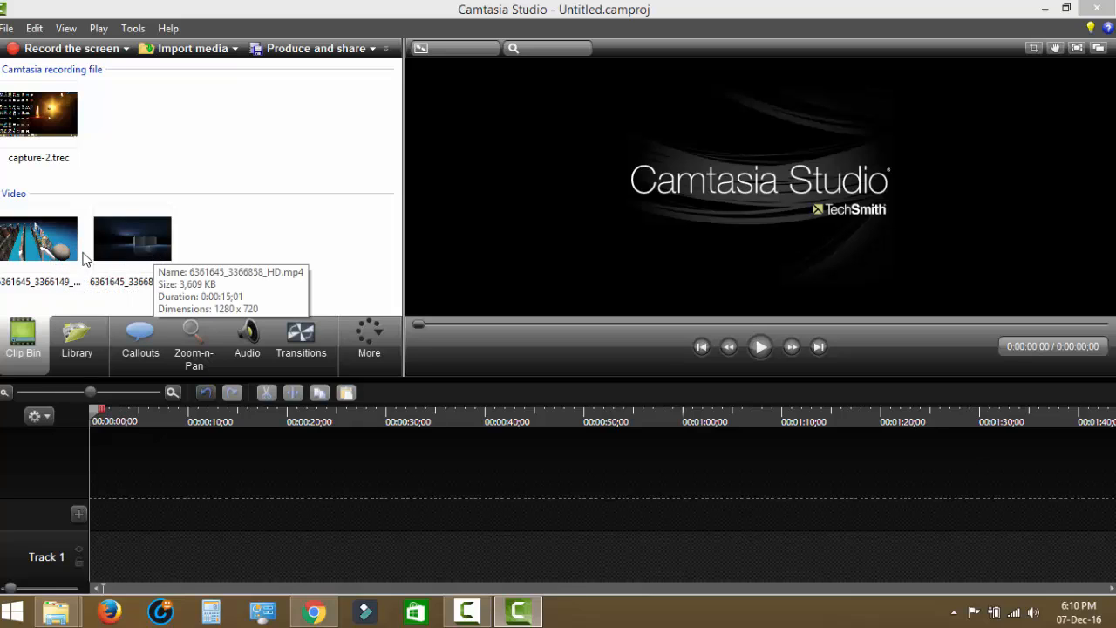
# - Place 6361645_3366858_HD.mp4 at the timeline's start, capture-2.trec after it, and 6361645_3366149_HD.mp4 after the recording's end
pyautogui.rightClick(158, 258)
pyautogui.click(179, 262)
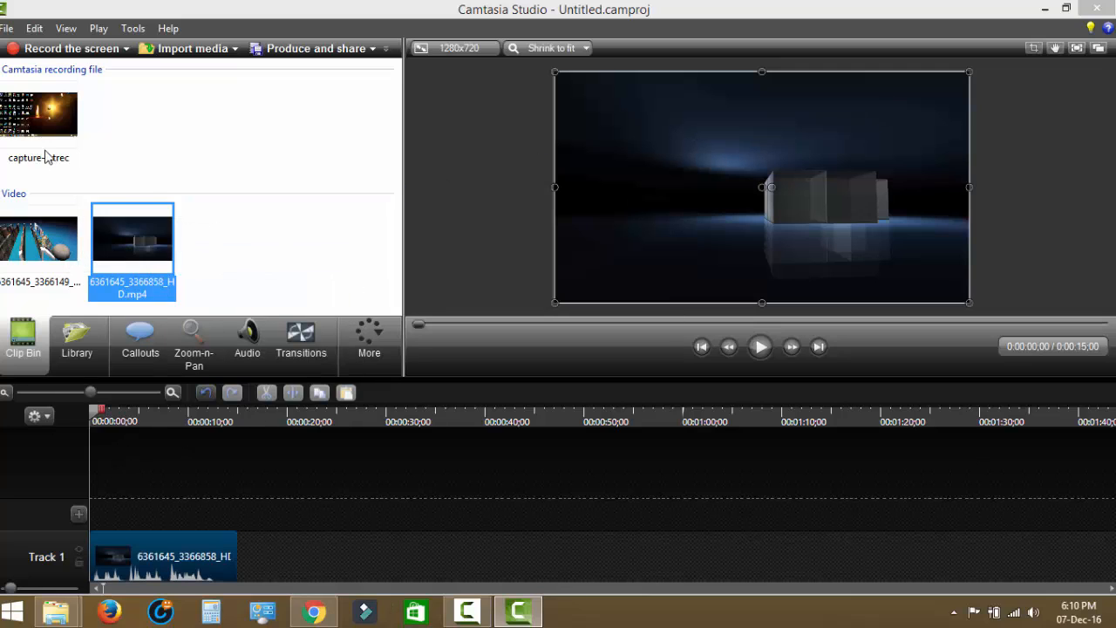
pyautogui.moveTo(46, 144); pyautogui.dragTo(252, 546)
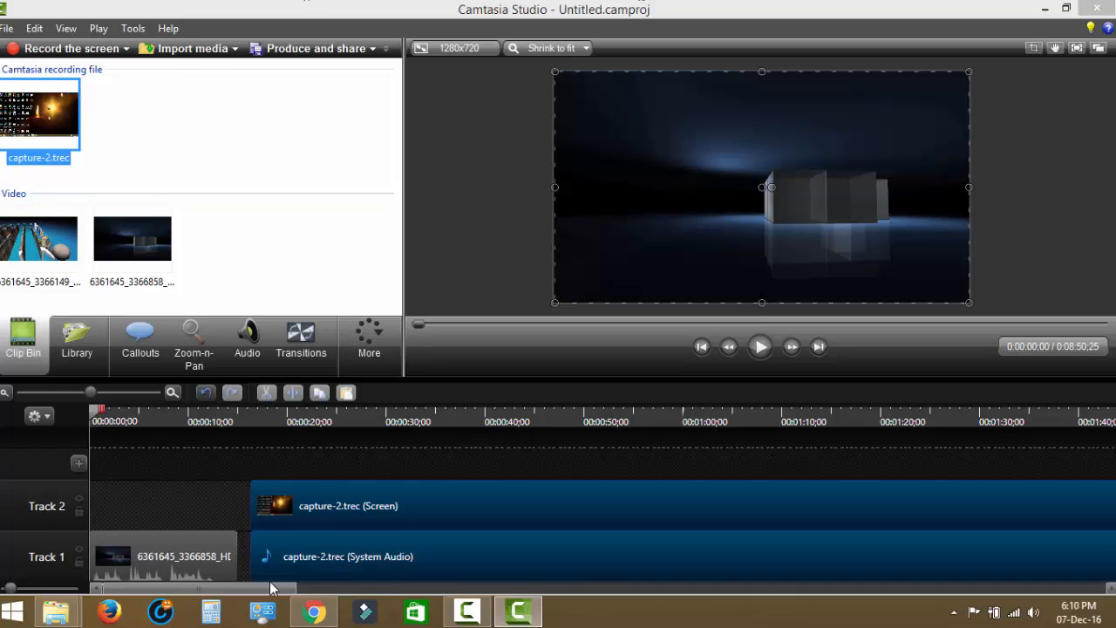
pyautogui.moveTo(268, 593); pyautogui.dragTo(1115, 593)
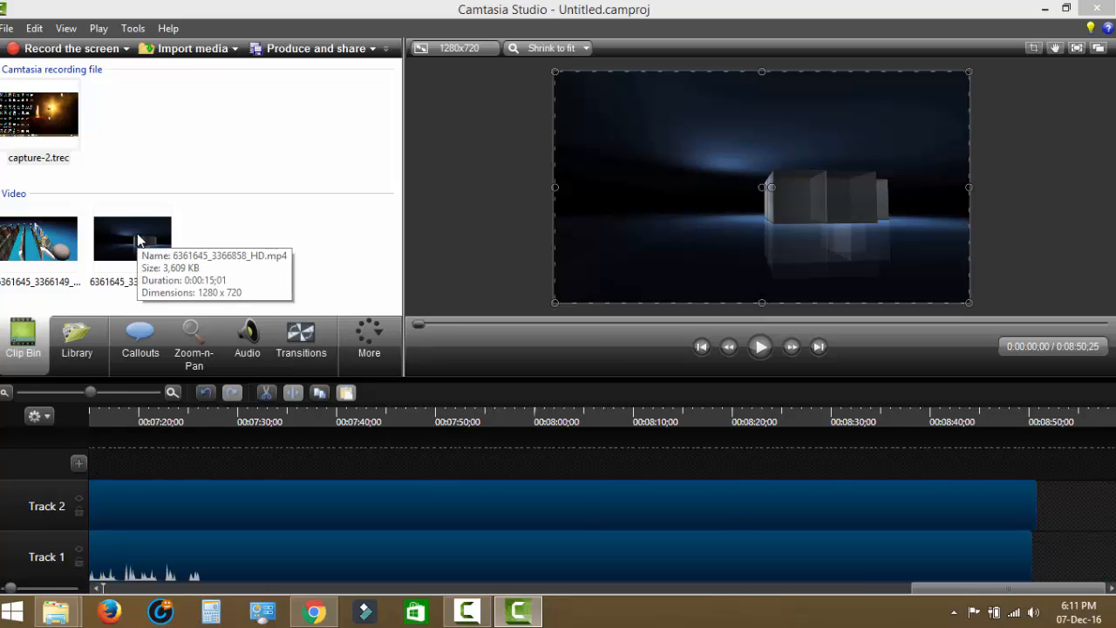
pyautogui.moveTo(54, 254); pyautogui.dragTo(1066, 563)
# - Delete the capture-2.trec system audio clip and move the screen recording onto Track 1 directly after the intro clip
pyautogui.moveTo(959, 596); pyautogui.dragTo(147, 592)
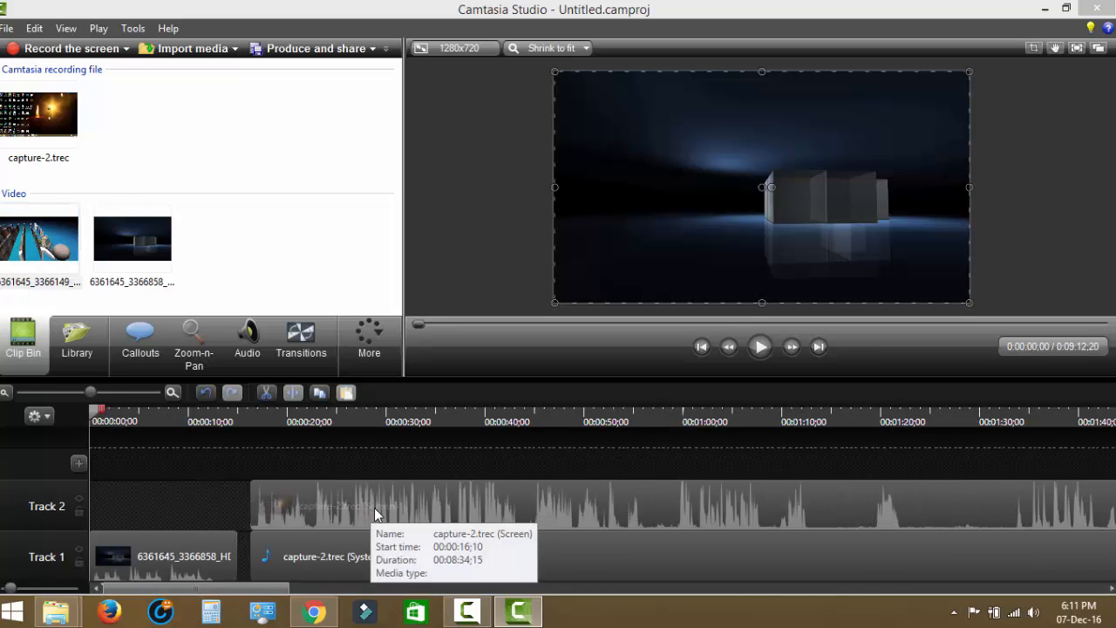
pyautogui.click(339, 561)
pyautogui.rightClick(340, 564)
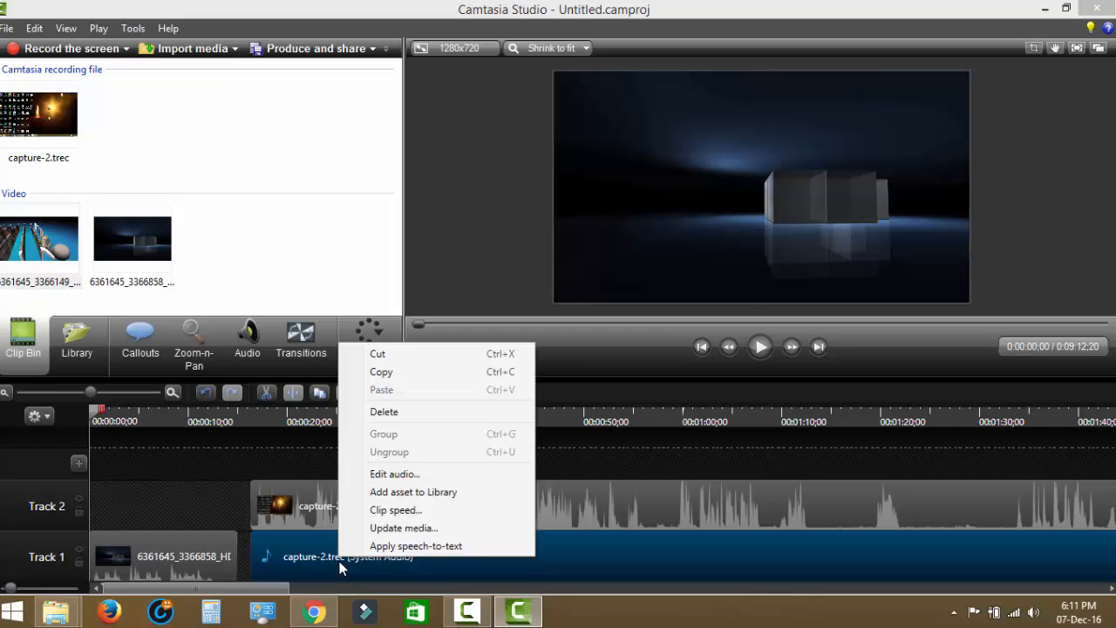
pyautogui.click(404, 410)
pyautogui.moveTo(350, 519); pyautogui.dragTo(231, 565)
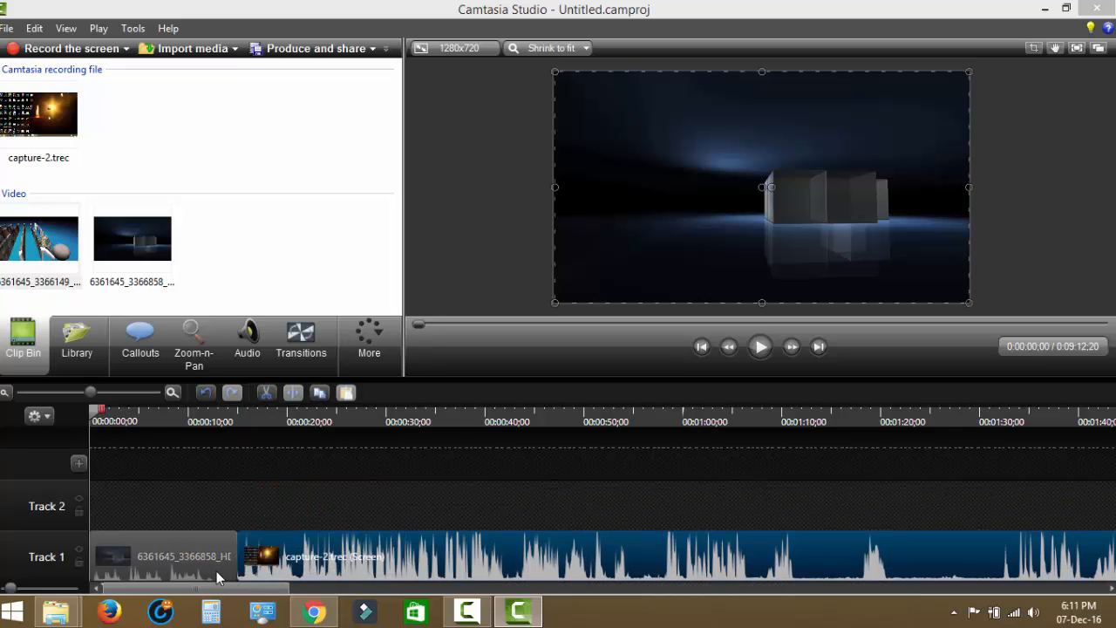
# - Move the 6361645_3366149_HD.mp4 clip on Track 1 directly against the end of the capture-2.trec recording
pyautogui.moveTo(236, 591); pyautogui.dragTo(1080, 586)
pyautogui.moveTo(976, 562); pyautogui.dragTo(824, 555)
pyautogui.moveTo(934, 593); pyautogui.dragTo(31, 558)
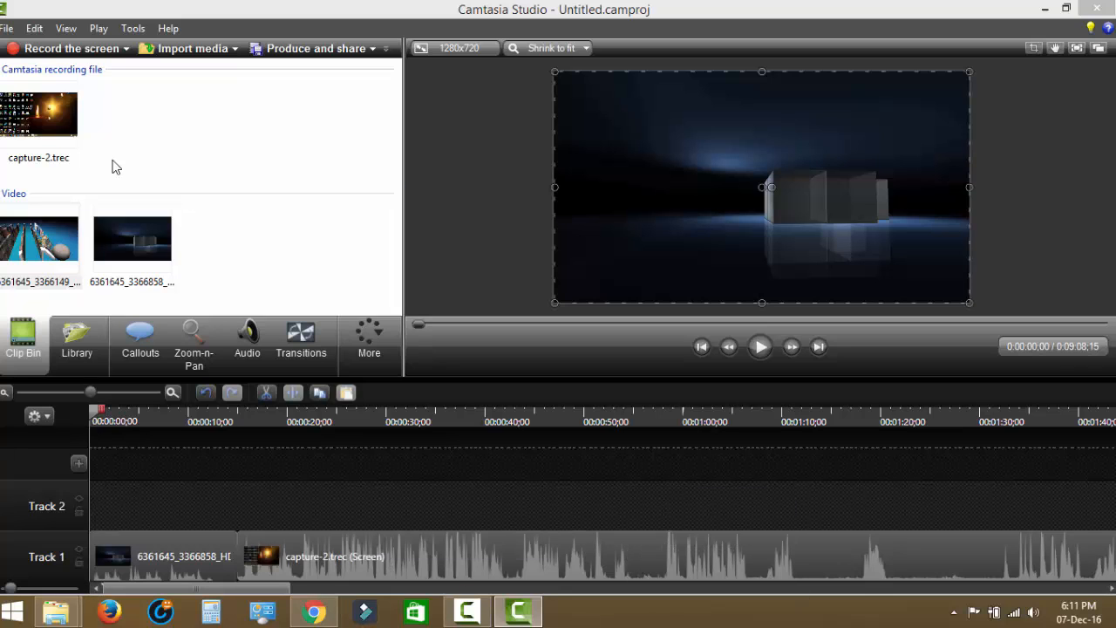
pyautogui.rightClick(54, 124)
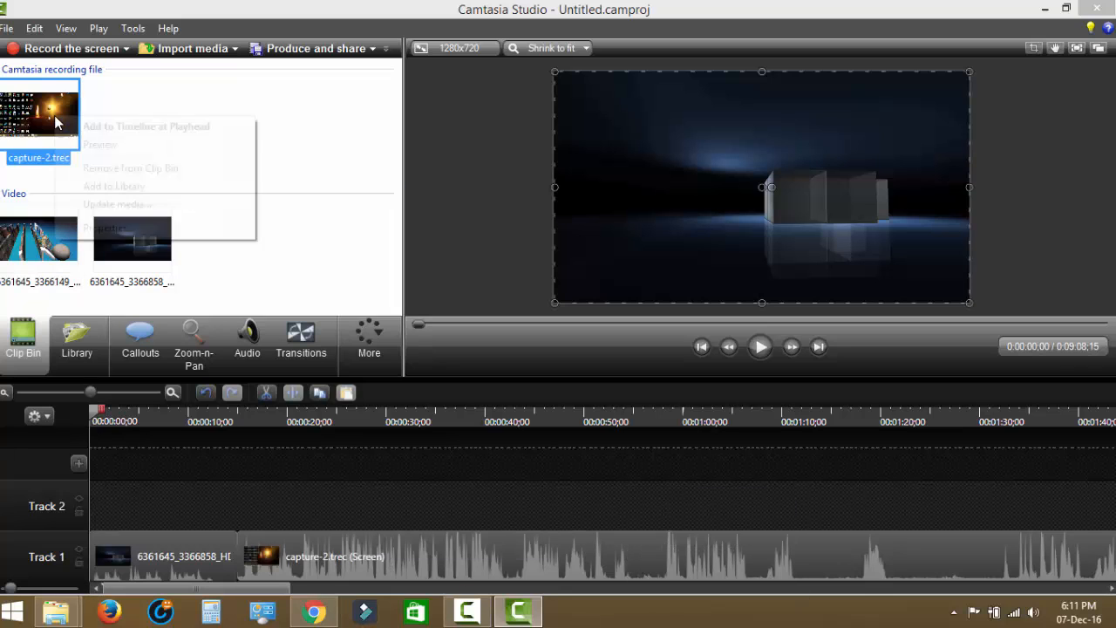
pyautogui.click(321, 144)
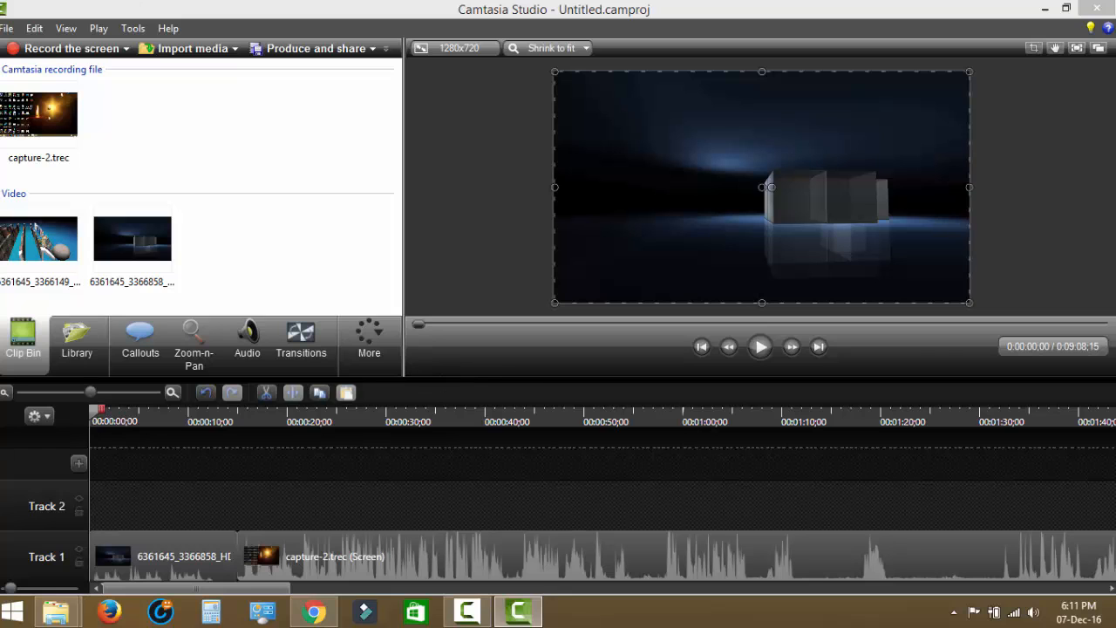
# - Preview the cut between the intro clip and capture-2.trec, and add a Cube rotate transition there
pyautogui.click(760, 347)
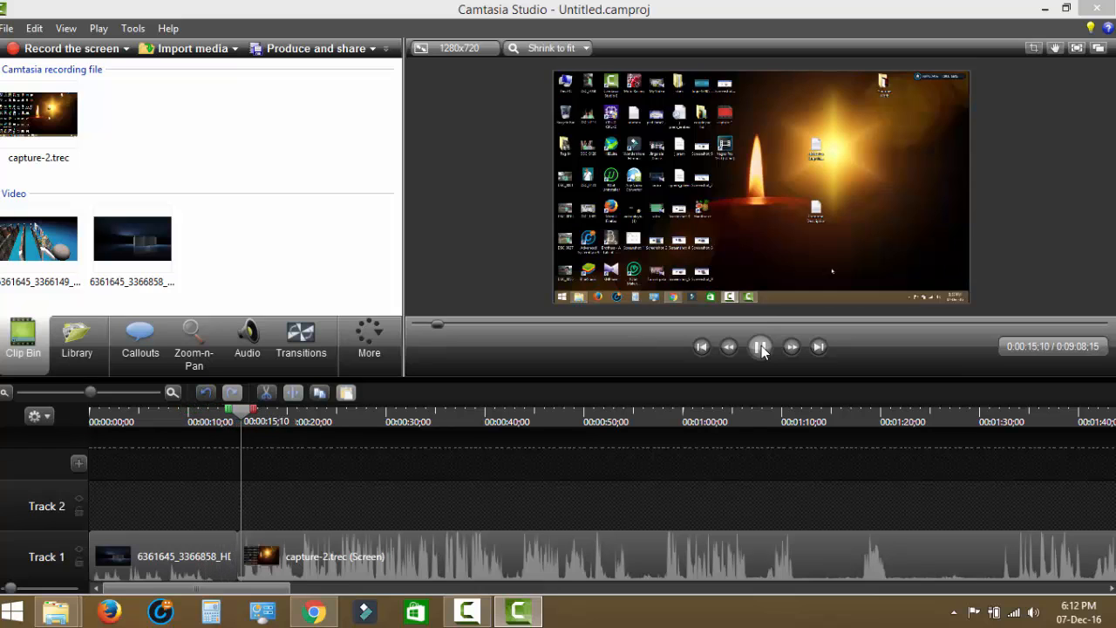
pyautogui.click(761, 347)
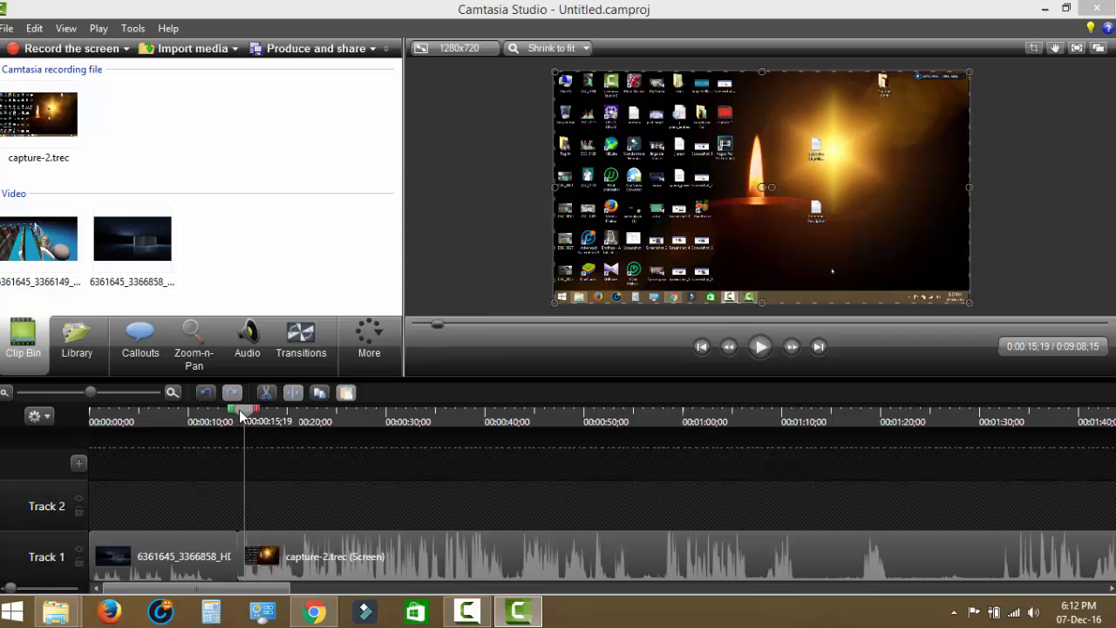
pyautogui.moveTo(242, 416); pyautogui.dragTo(226, 416)
pyautogui.click(302, 359)
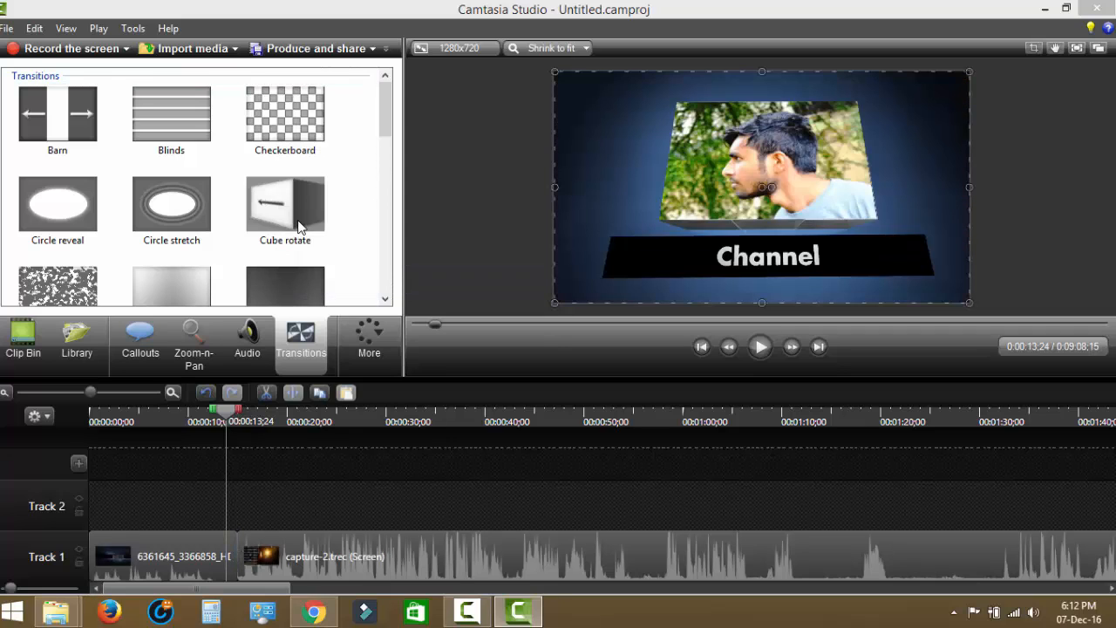
pyautogui.moveTo(299, 208); pyautogui.dragTo(235, 556)
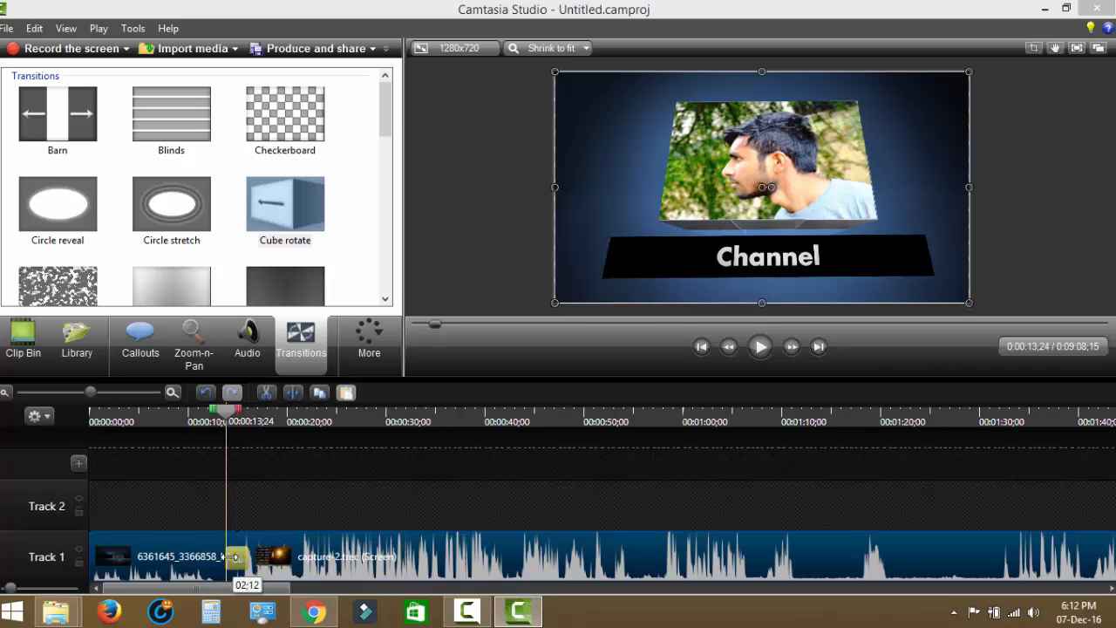
pyautogui.moveTo(230, 557); pyautogui.dragTo(230, 556)
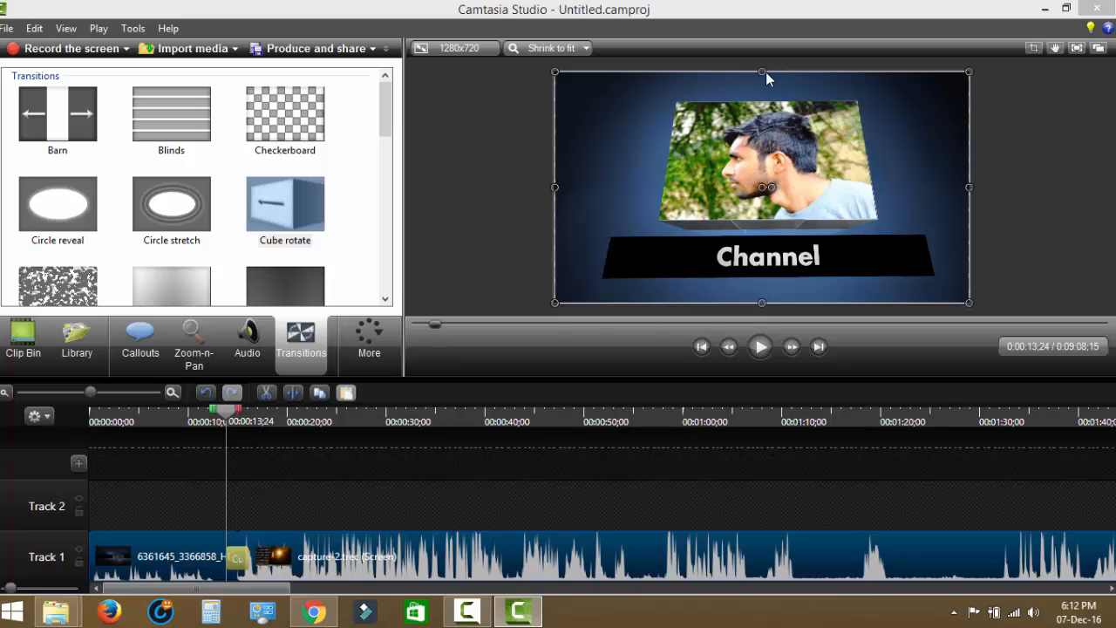
# - Stretch the clips slightly beyond the top and left edges of the canvas and preview the Cube rotate transition
pyautogui.moveTo(762, 70); pyautogui.dragTo(762, 68)
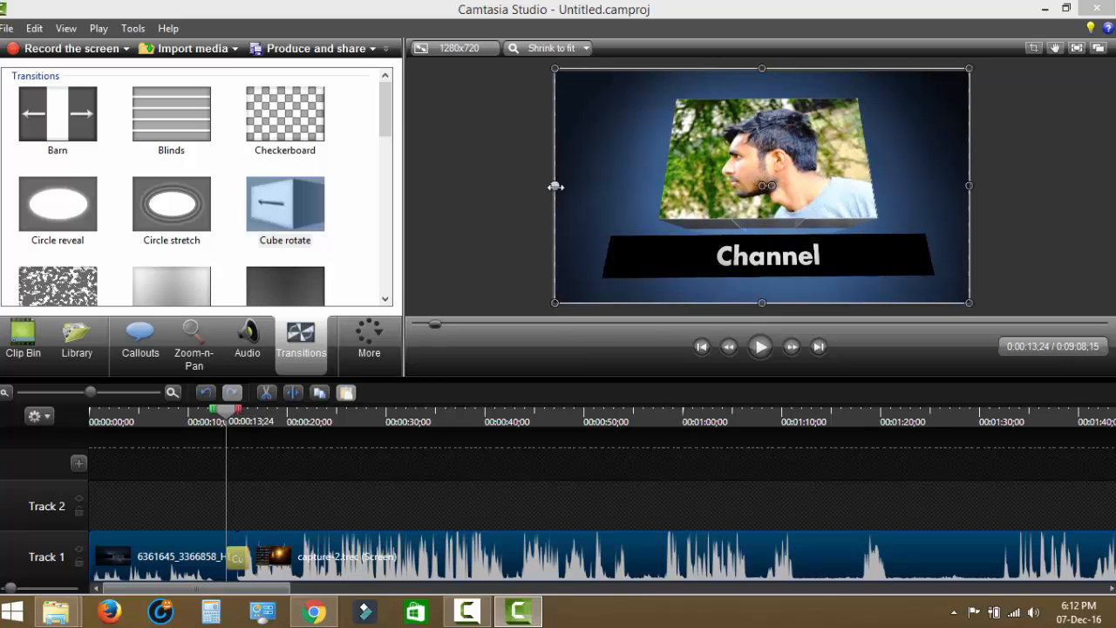
pyautogui.moveTo(555, 186); pyautogui.dragTo(552, 186)
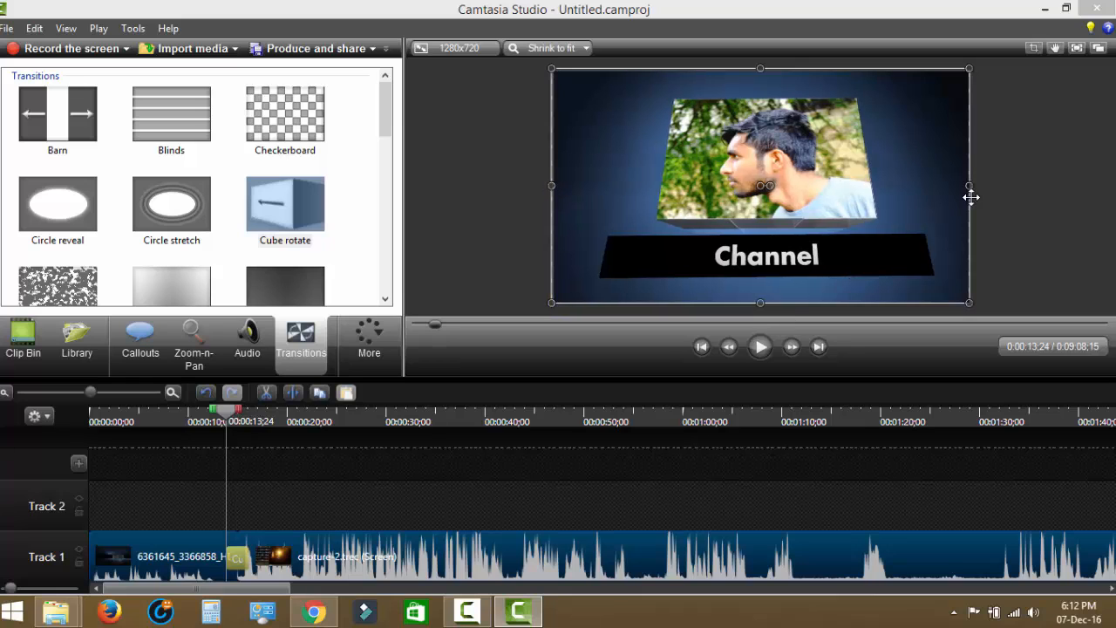
pyautogui.click(760, 347)
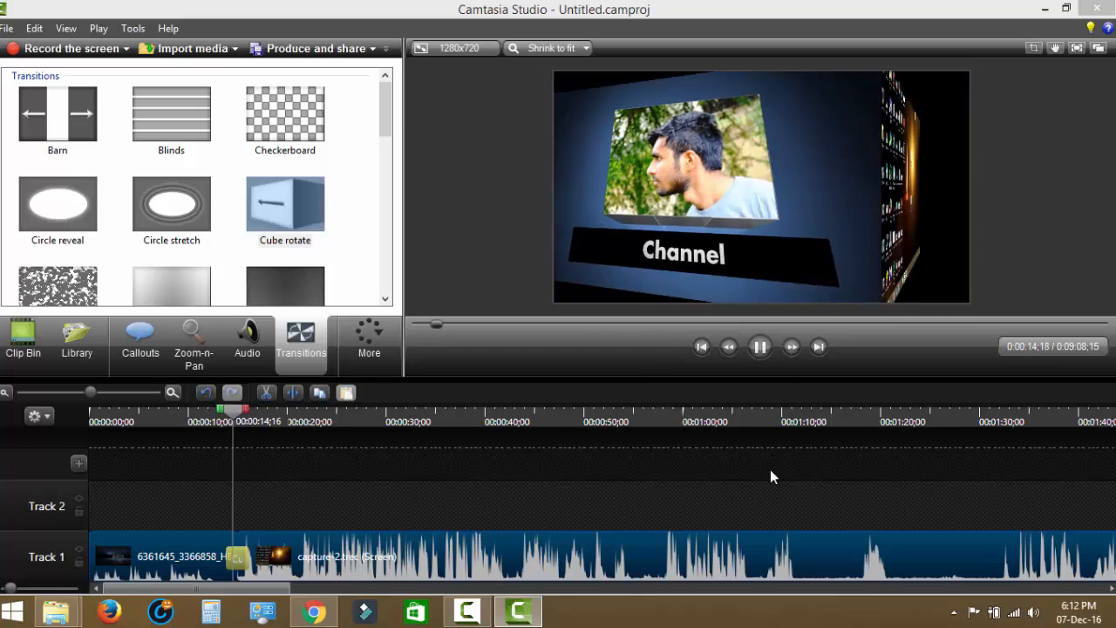
pyautogui.click(761, 347)
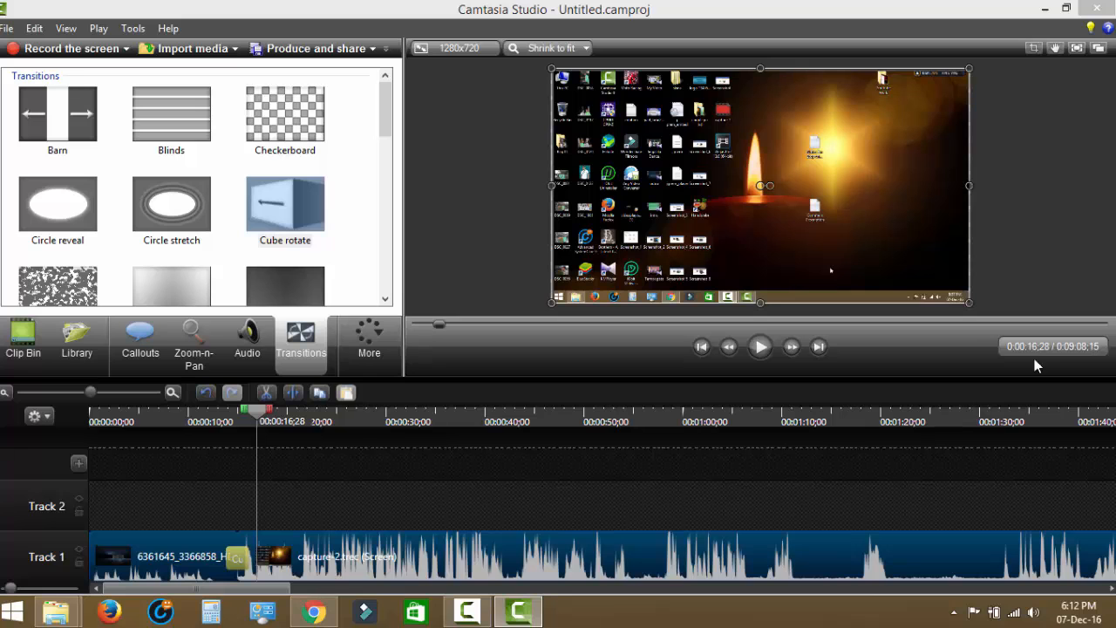
# - Lower the audio level of the capture-2.trec clip on Track 1 and play back a short stretch
pyautogui.moveTo(276, 589); pyautogui.dragTo(281, 588)
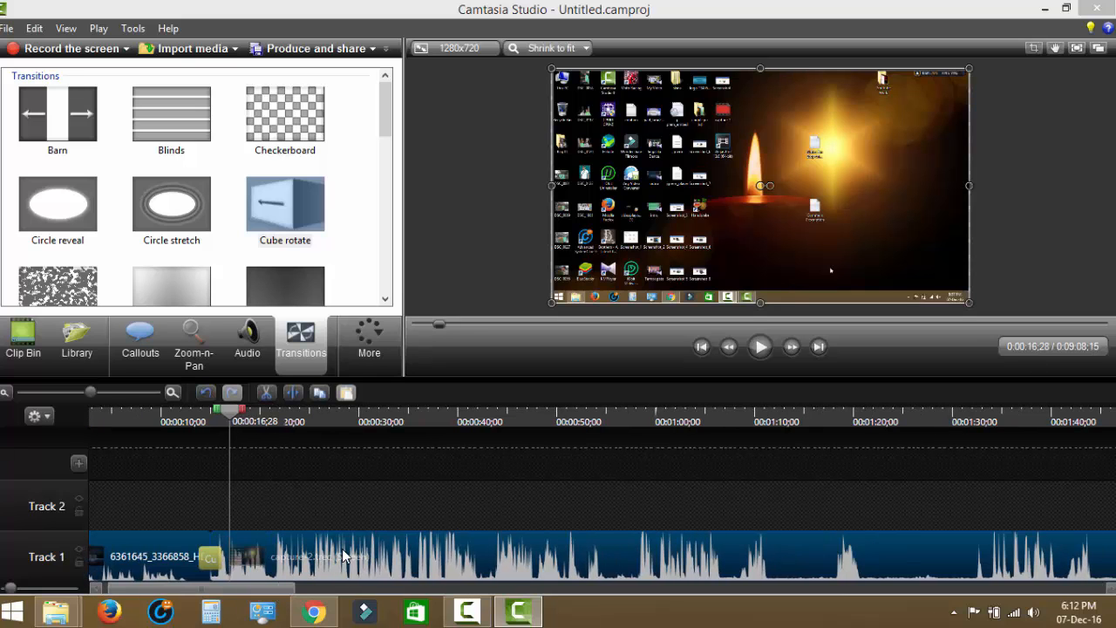
pyautogui.click(247, 339)
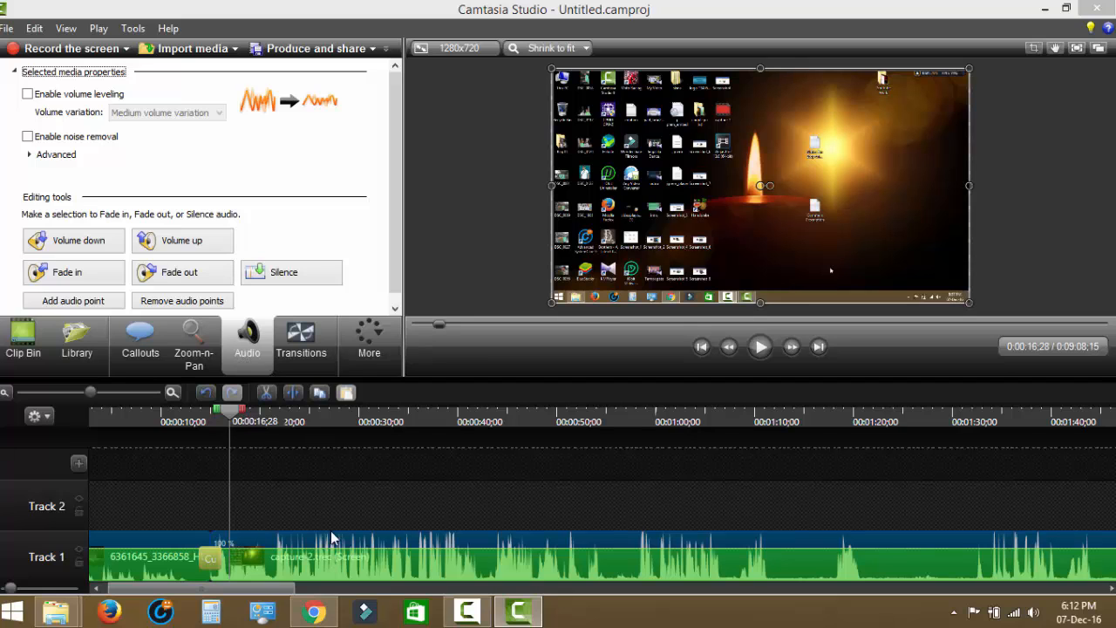
pyautogui.moveTo(348, 551); pyautogui.dragTo(346, 565)
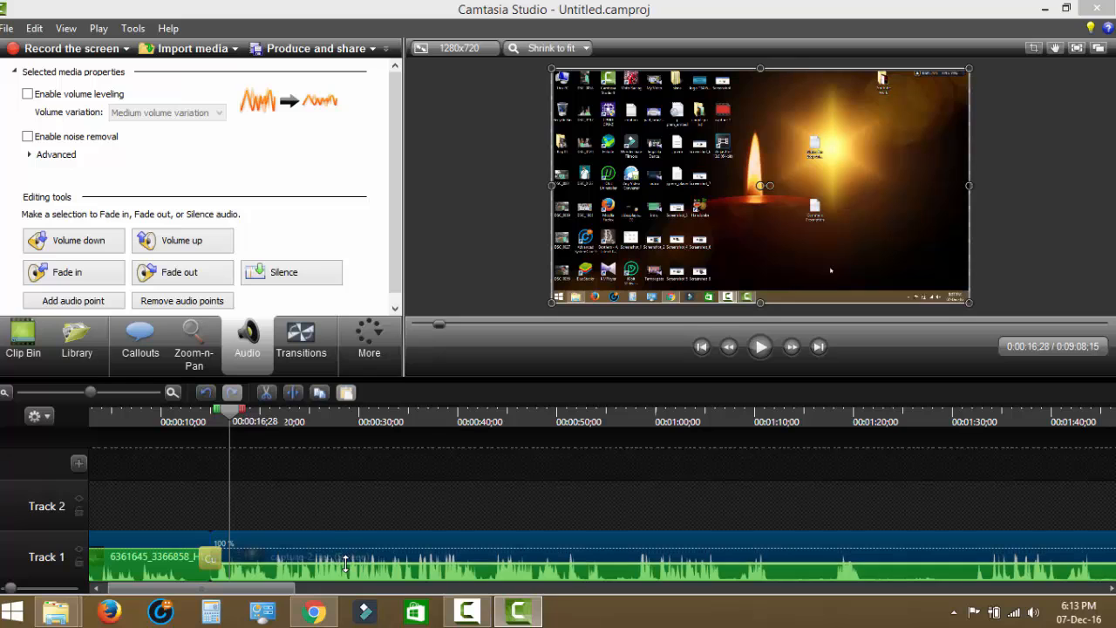
pyautogui.click(761, 346)
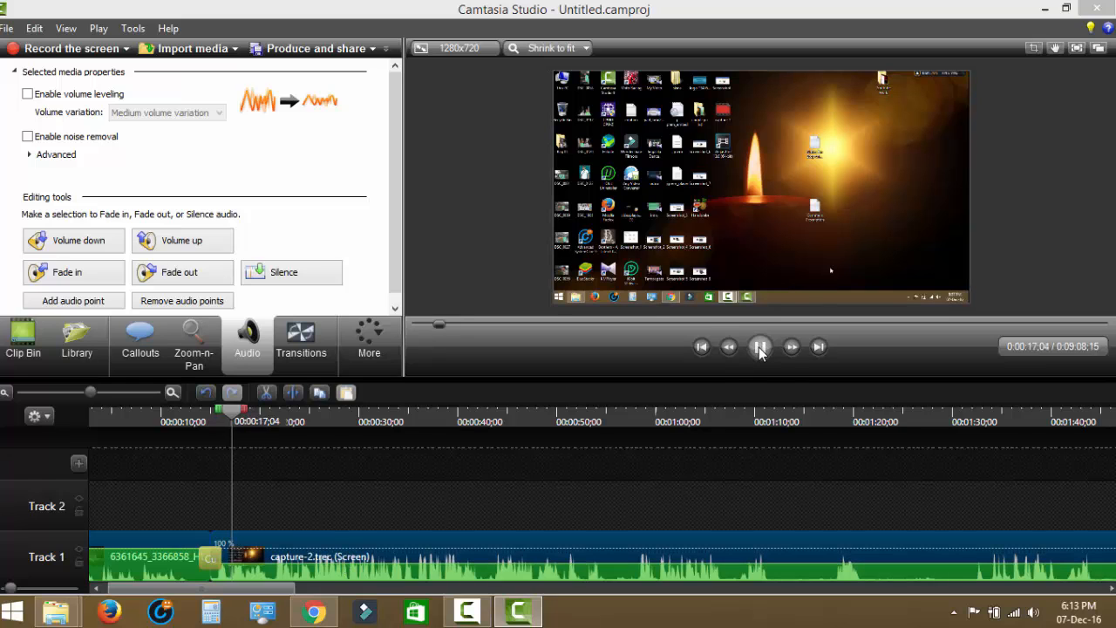
pyautogui.click(761, 346)
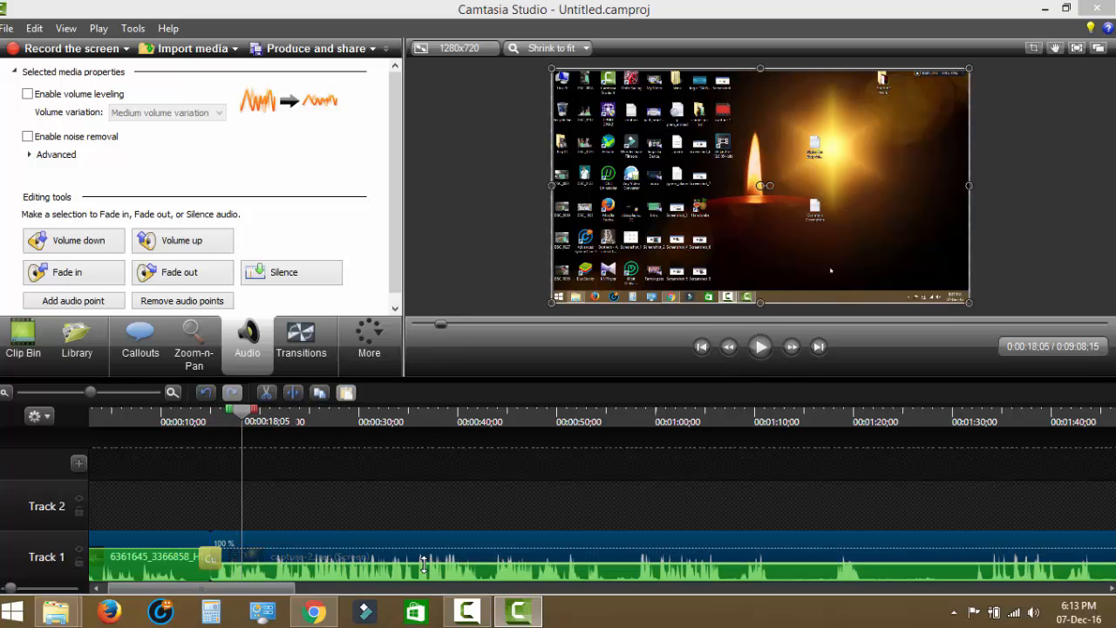
# - Reduce the capture-2.trec clip's volume further and listen to the recording again
pyautogui.moveTo(423, 569); pyautogui.dragTo(424, 573)
pyautogui.click(760, 348)
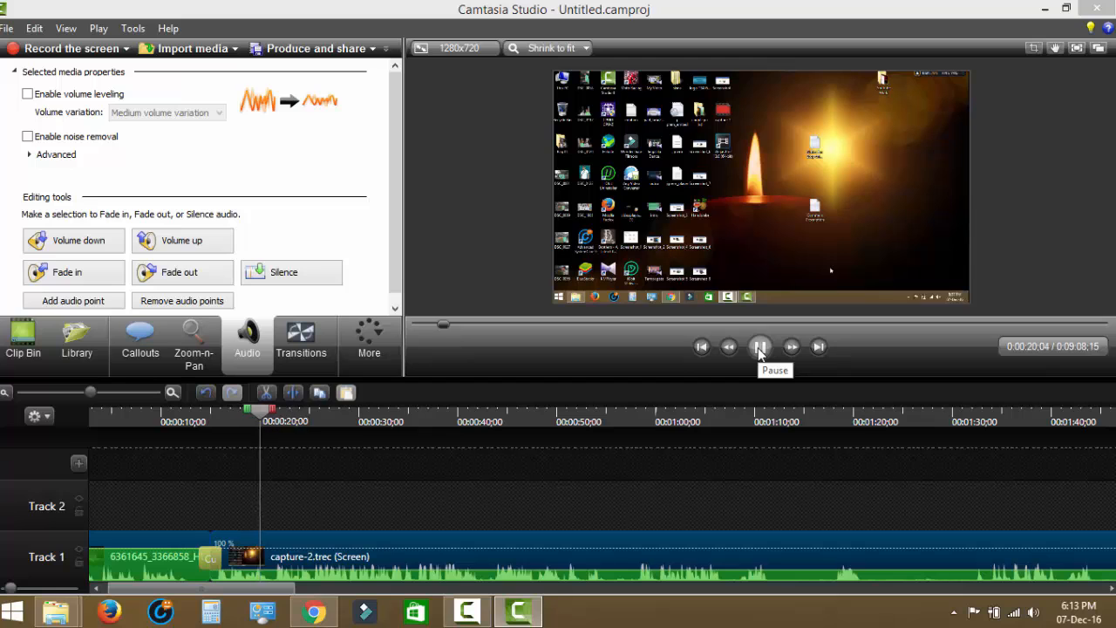
pyautogui.click(760, 348)
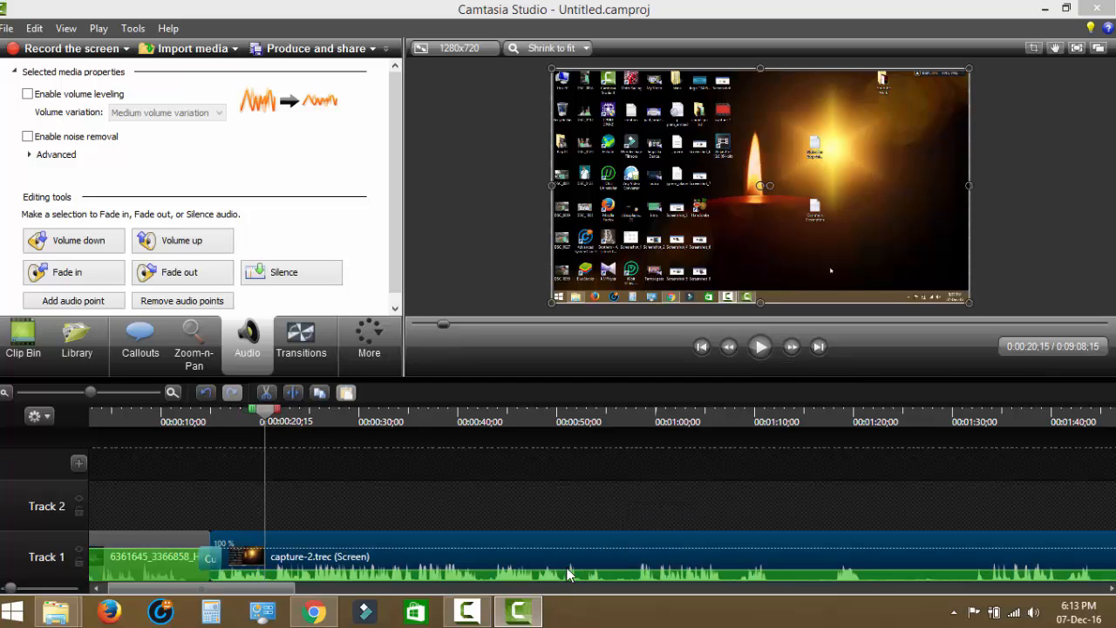
pyautogui.click(754, 347)
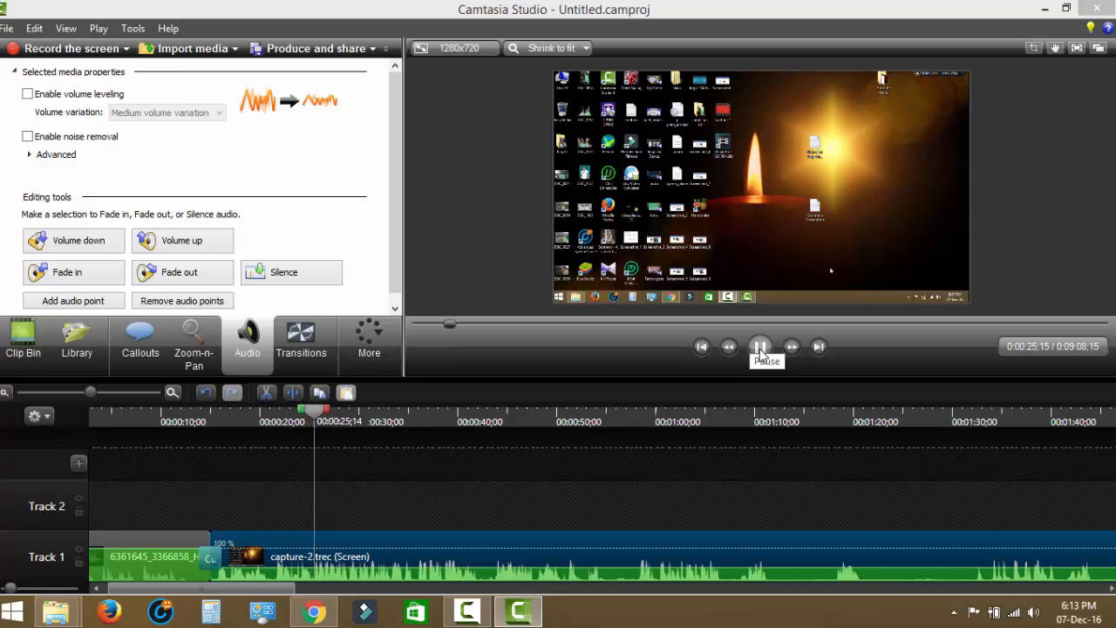
pyautogui.click(762, 350)
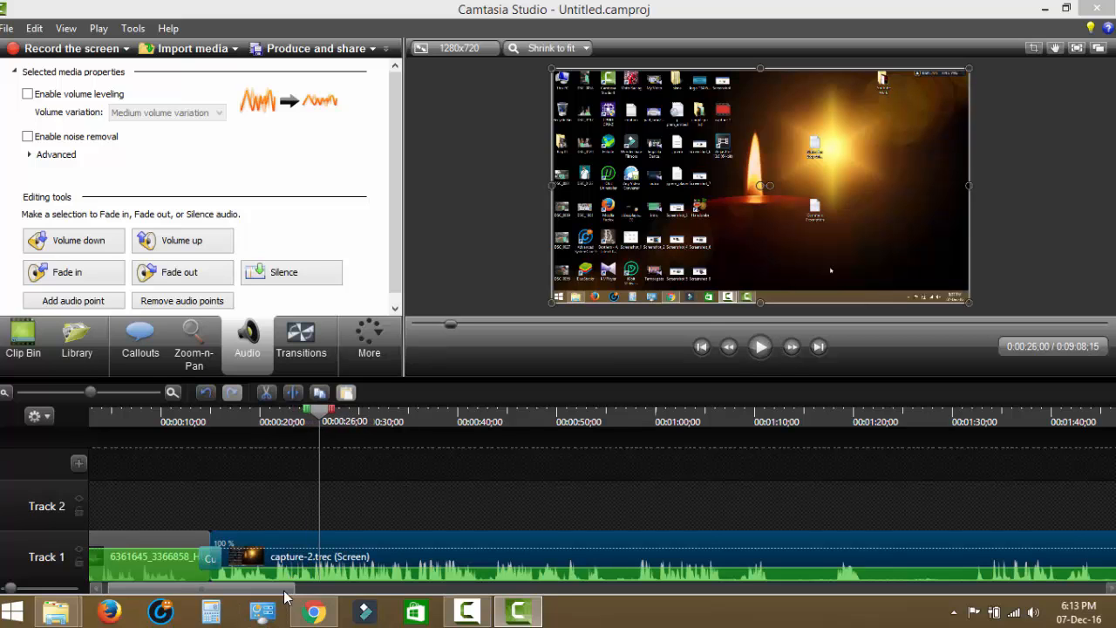
# - Add a Cube rotate transition between the end of capture-2.trec and the outro clip 6361645_3366149_HD.mp4 on Track 1
pyautogui.moveTo(296, 591); pyautogui.dragTo(1085, 586)
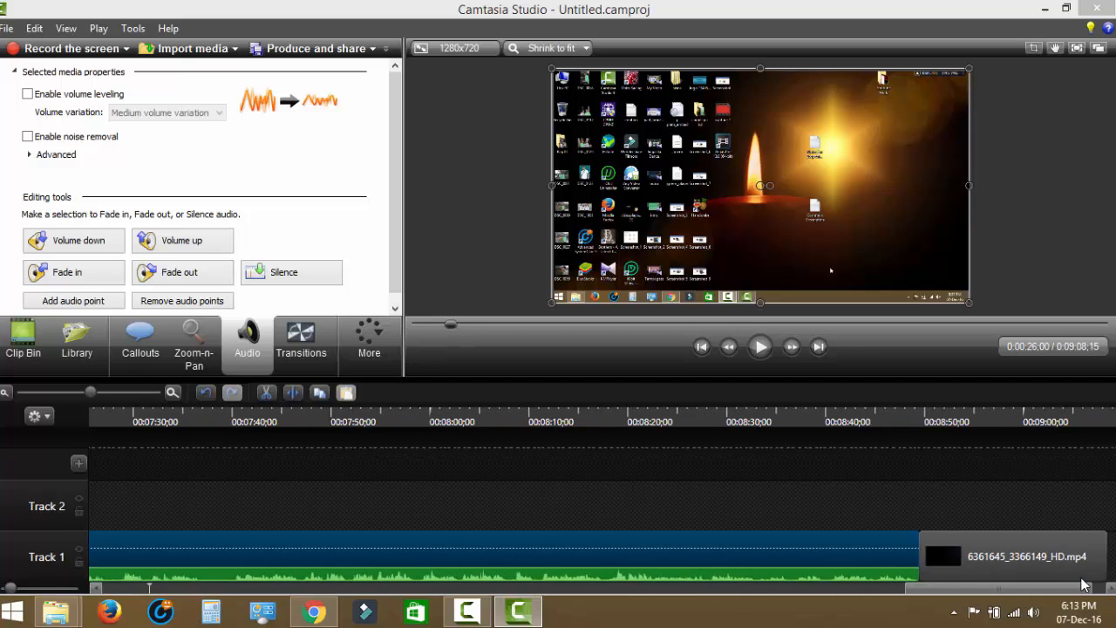
pyautogui.click(314, 358)
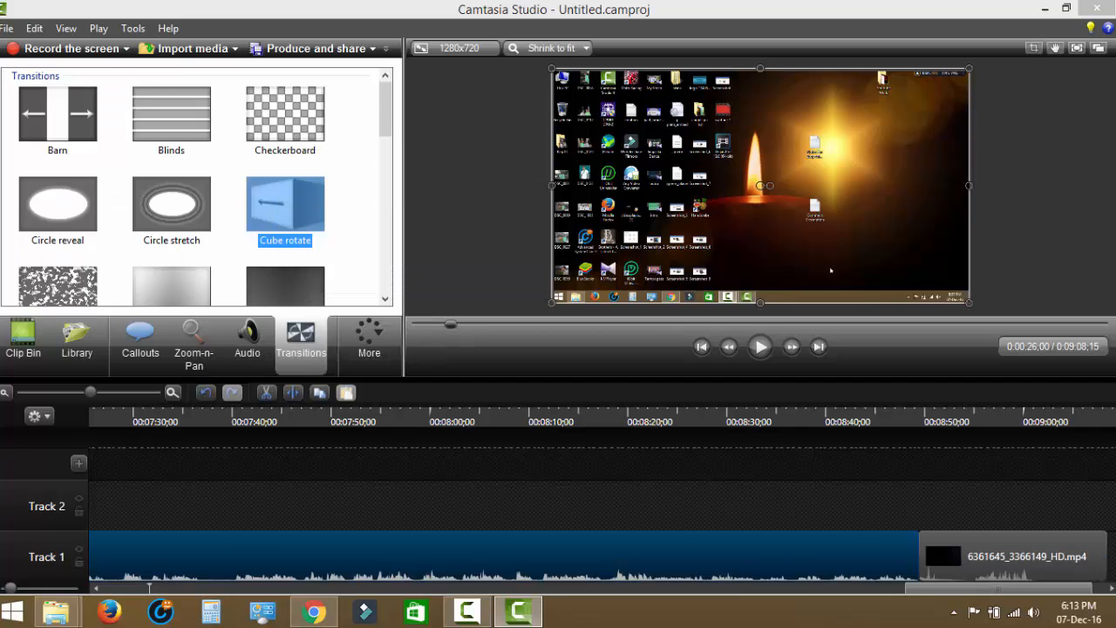
pyautogui.moveTo(279, 221); pyautogui.dragTo(655, 430)
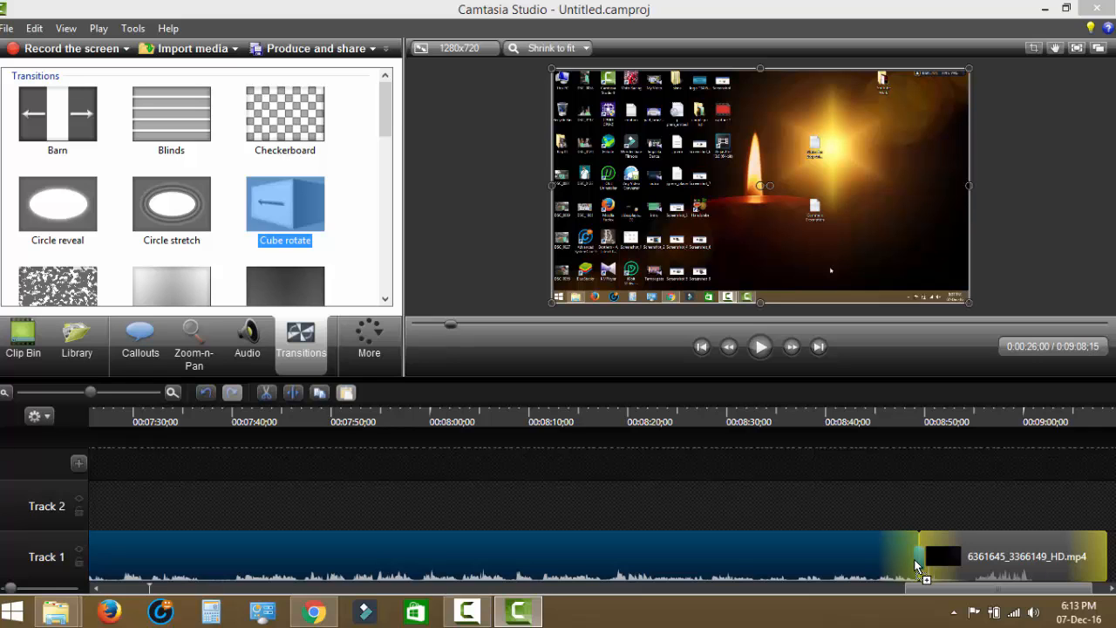
pyautogui.moveTo(916, 565); pyautogui.dragTo(912, 565)
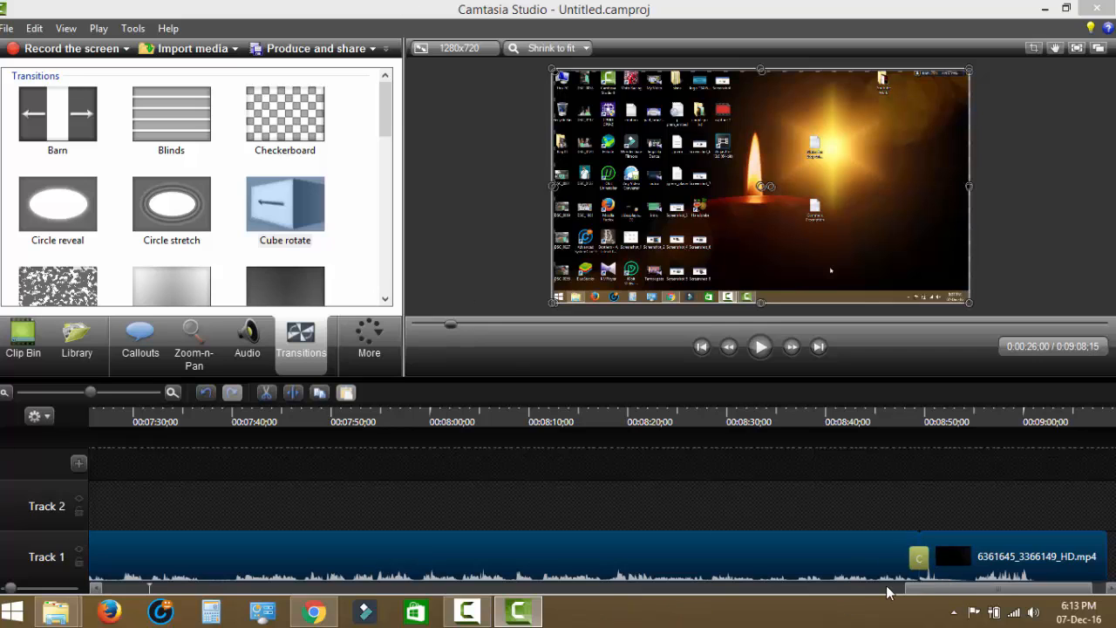
# - Bring the upper edge of the capture-2.trec clip down slightly to the canvas edge and play back a short stretch
pyautogui.moveTo(888, 593); pyautogui.dragTo(133, 582)
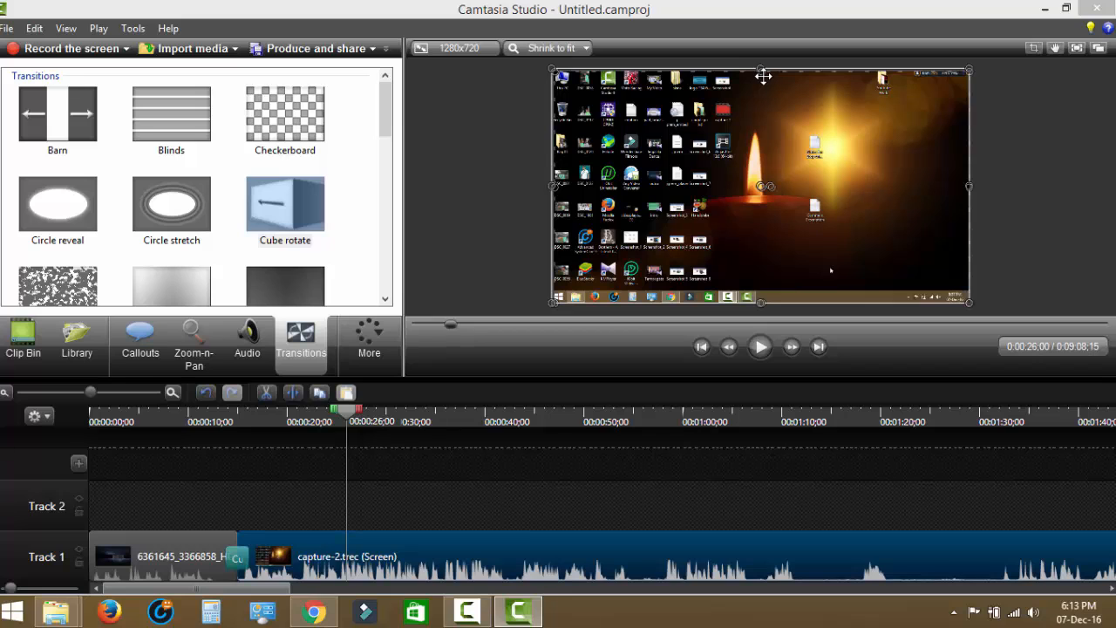
pyautogui.moveTo(761, 69); pyautogui.dragTo(761, 72)
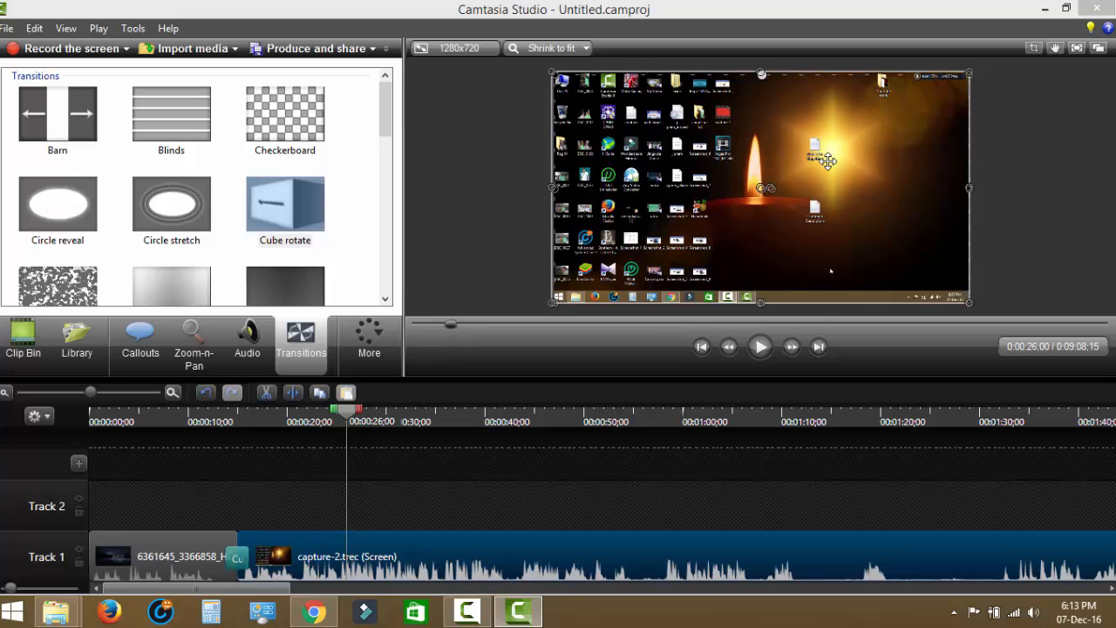
pyautogui.click(760, 347)
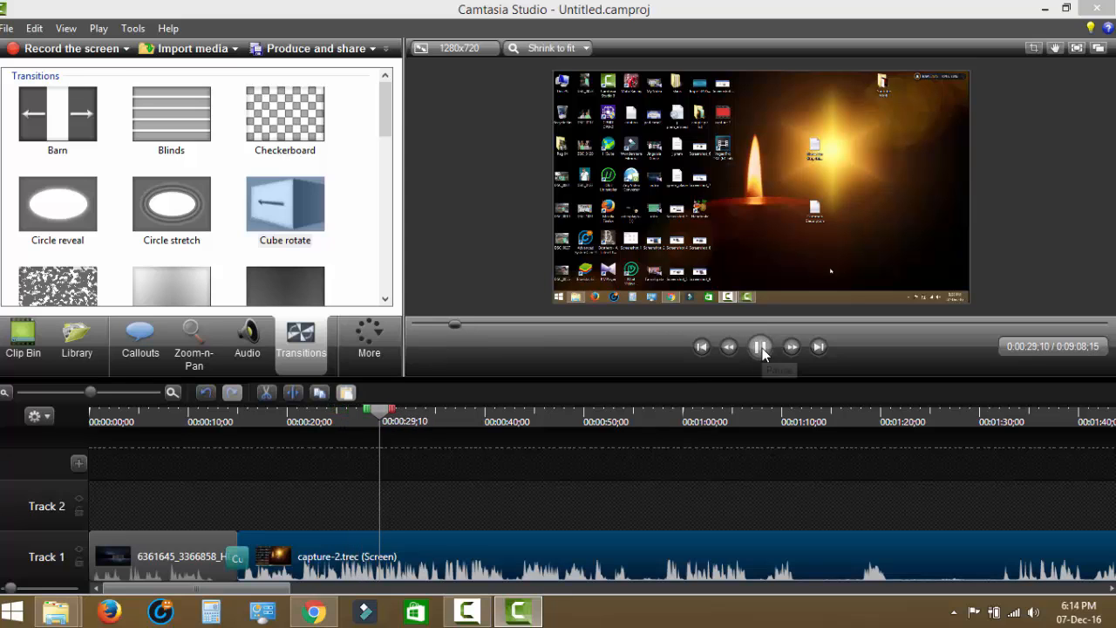
pyautogui.click(761, 349)
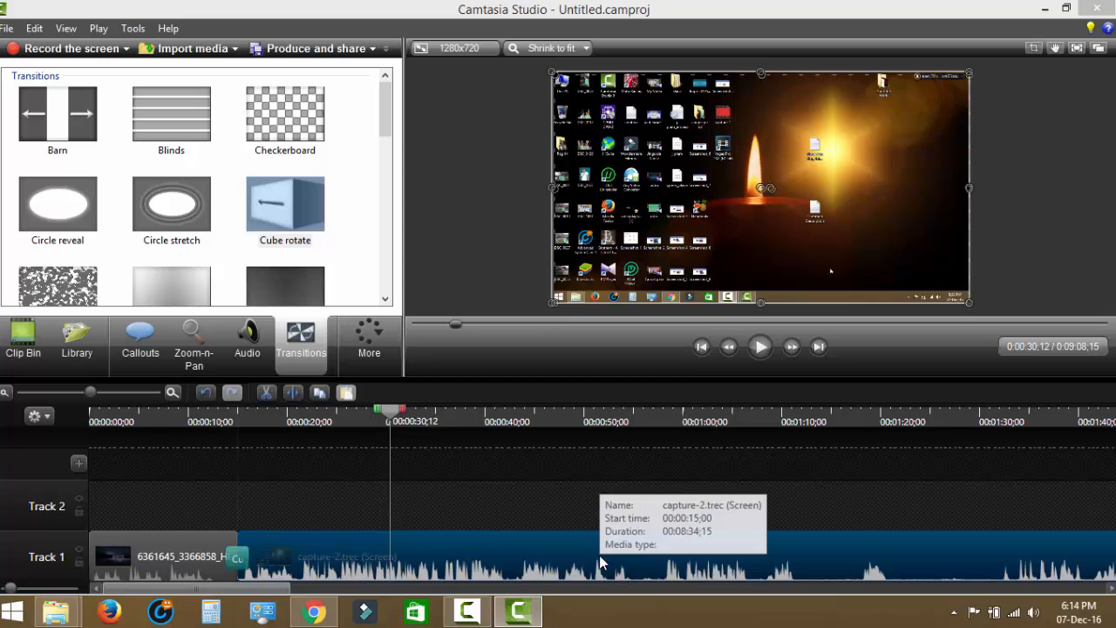
# - Lower the audio level of capture-2.trec on Track 1 once more and listen to a short stretch
pyautogui.click(247, 340)
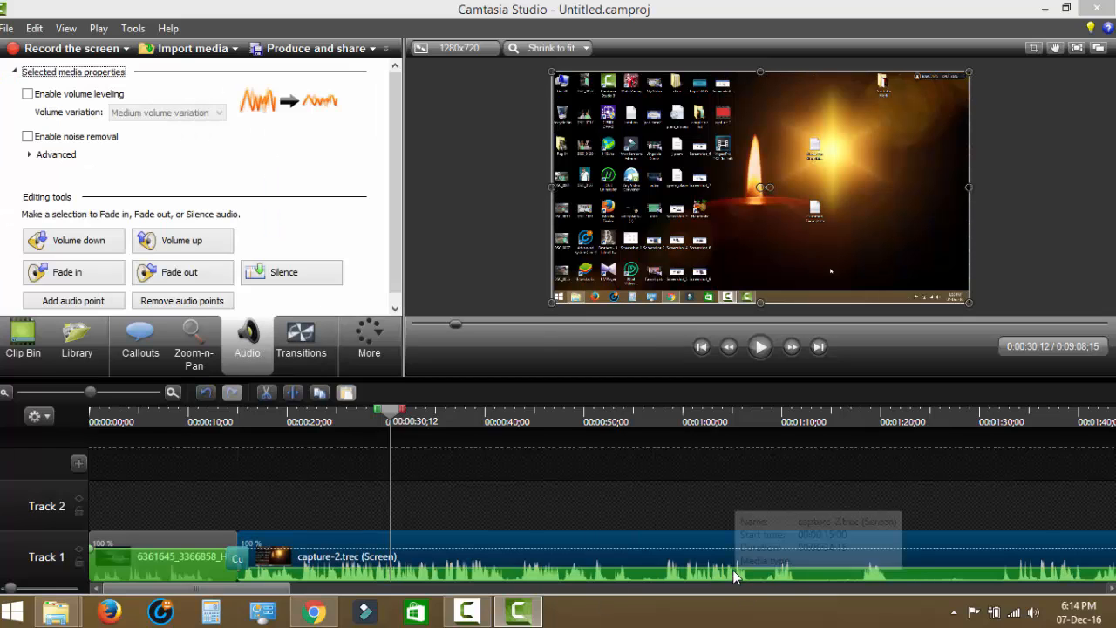
pyautogui.click(733, 568)
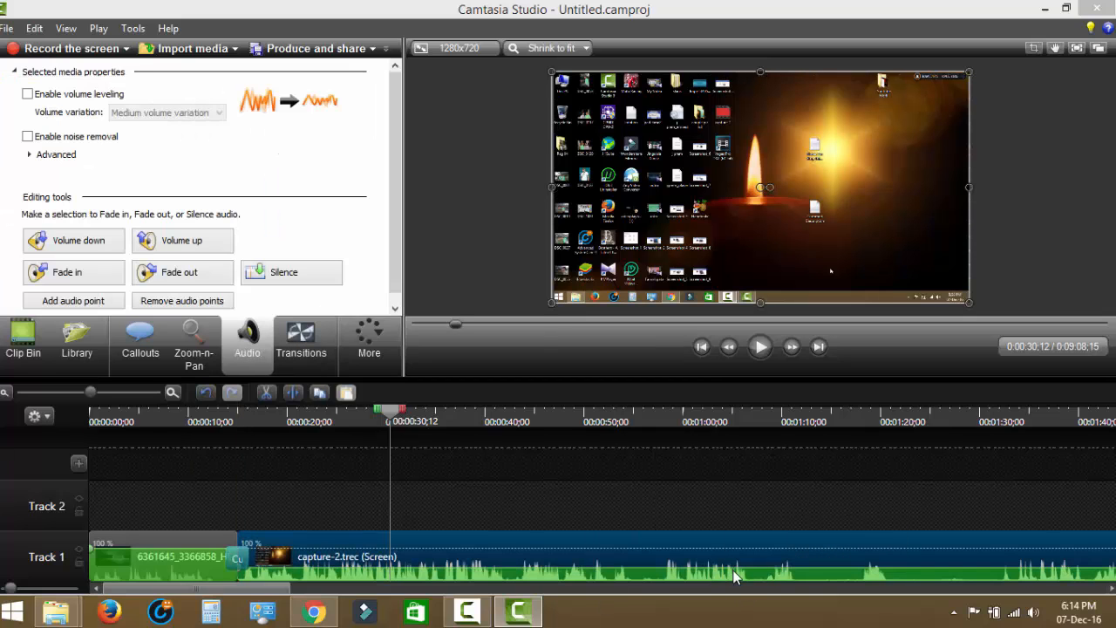
pyautogui.moveTo(732, 568); pyautogui.dragTo(736, 571)
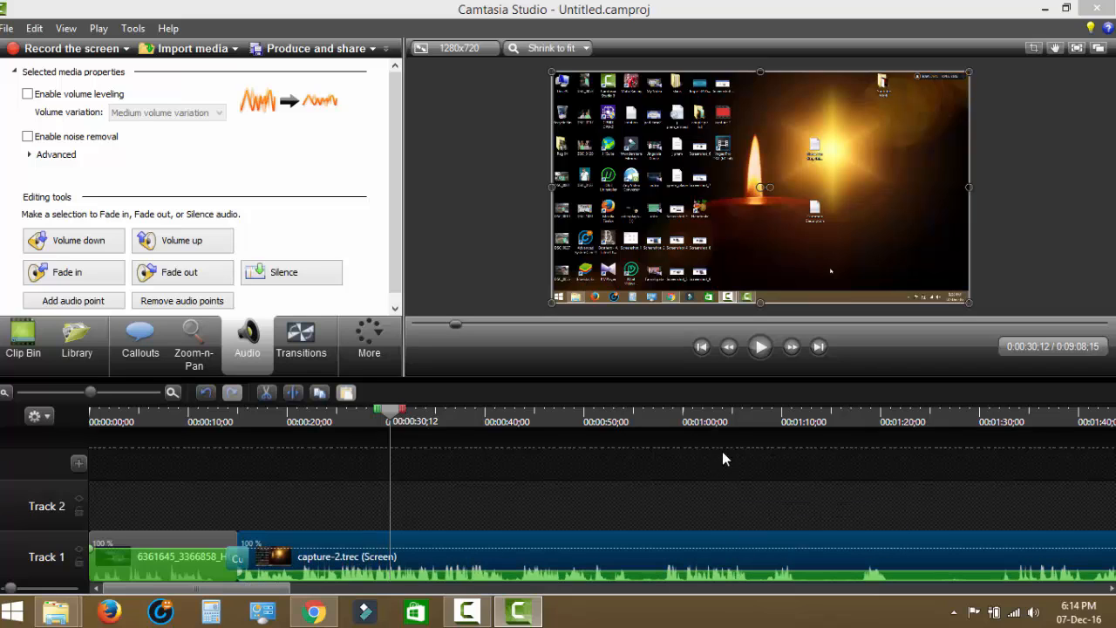
pyautogui.click(761, 347)
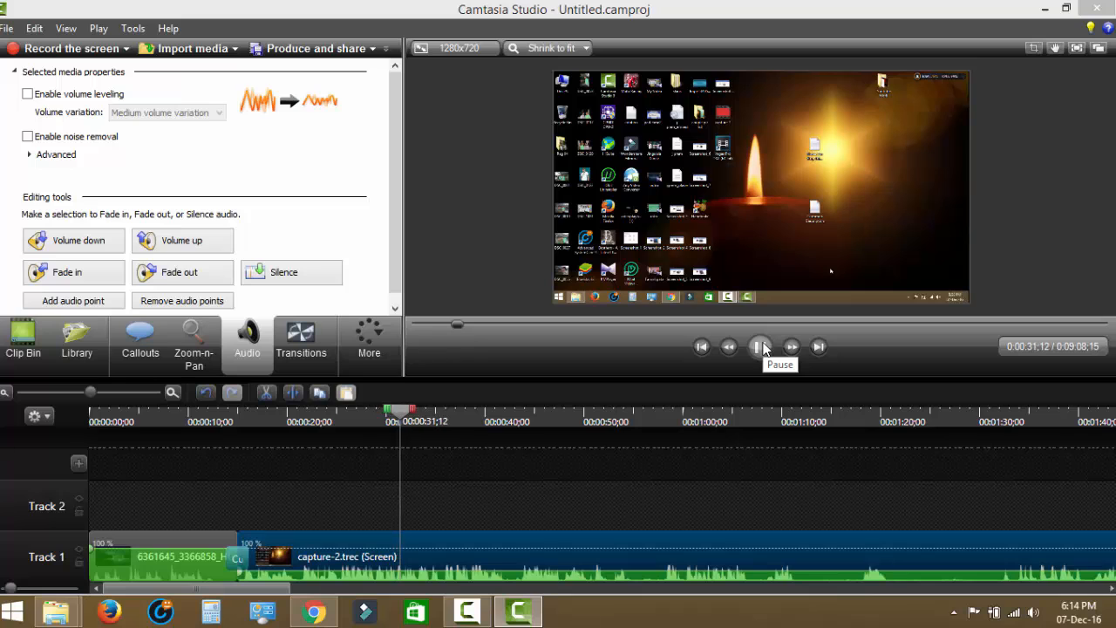
pyautogui.click(761, 347)
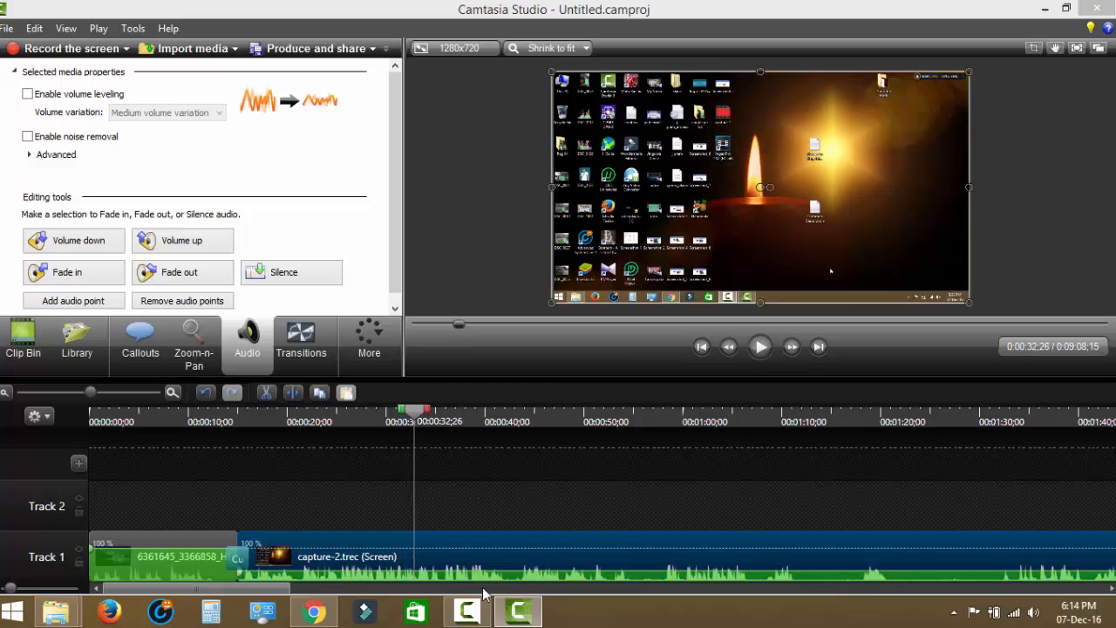
# - Preview the Cube rotate transition from the recording into the outro clip near the end of the timeline
pyautogui.moveTo(1048, 323); pyautogui.dragTo(1087, 324)
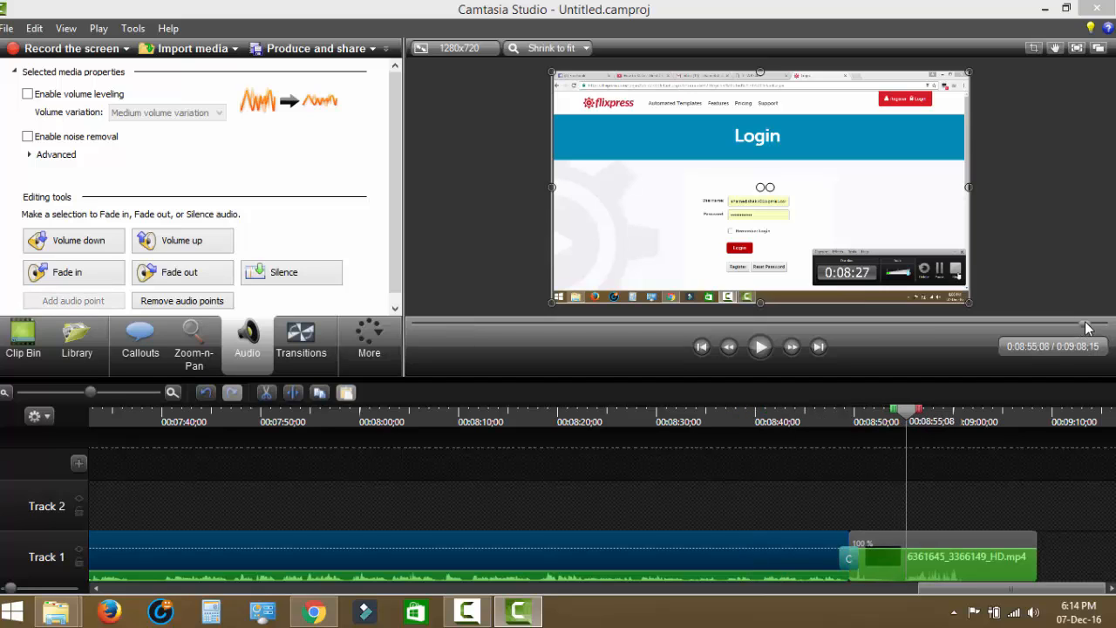
pyautogui.click(1076, 323)
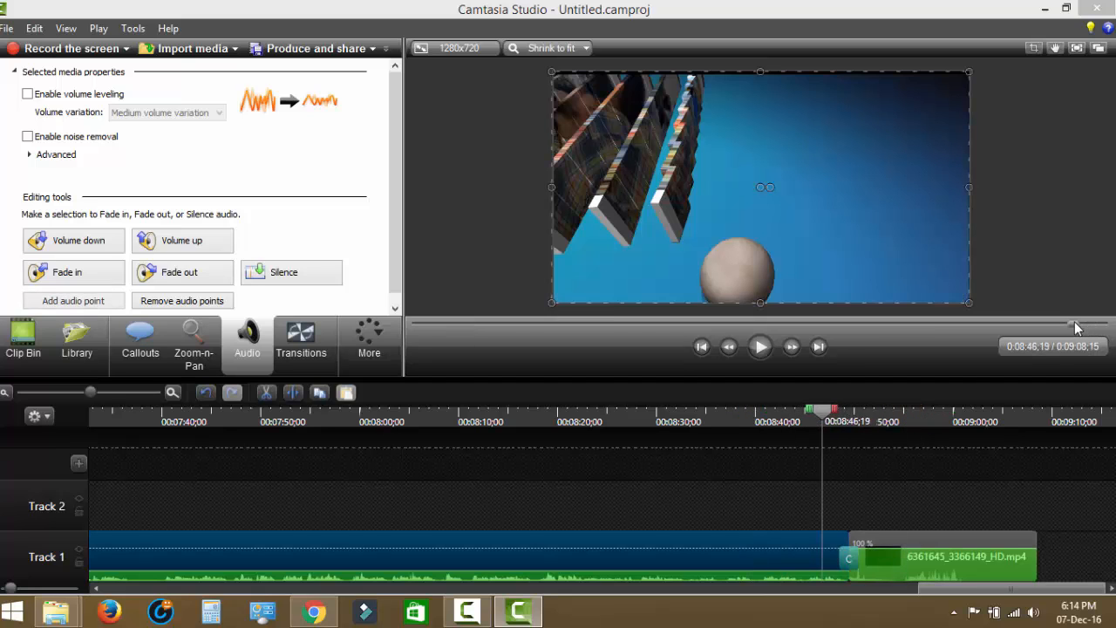
pyautogui.click(759, 348)
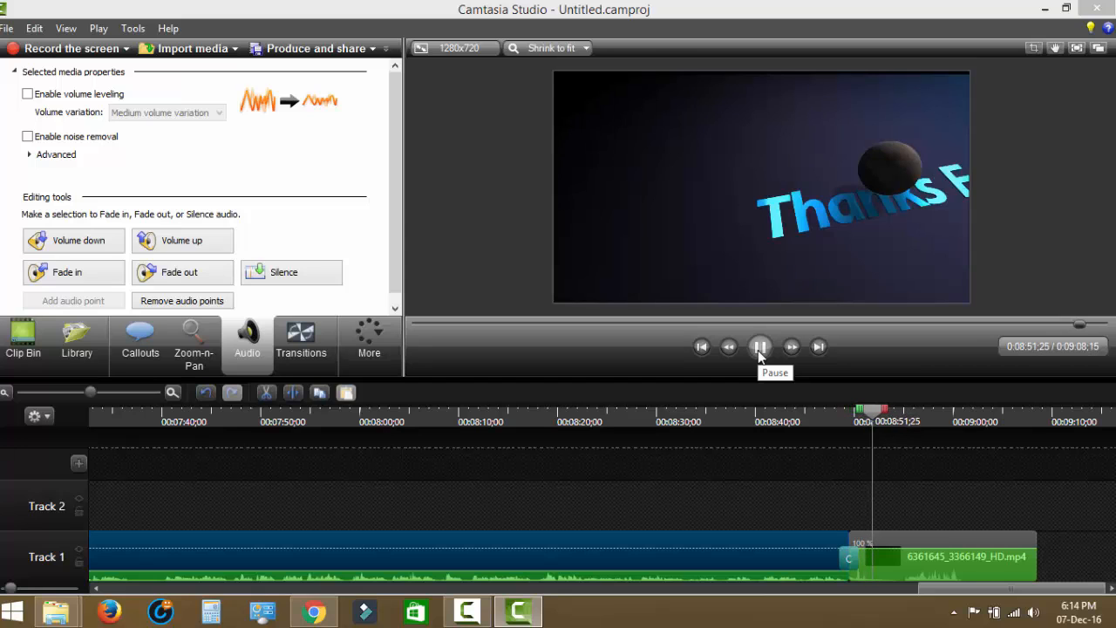
pyautogui.click(759, 349)
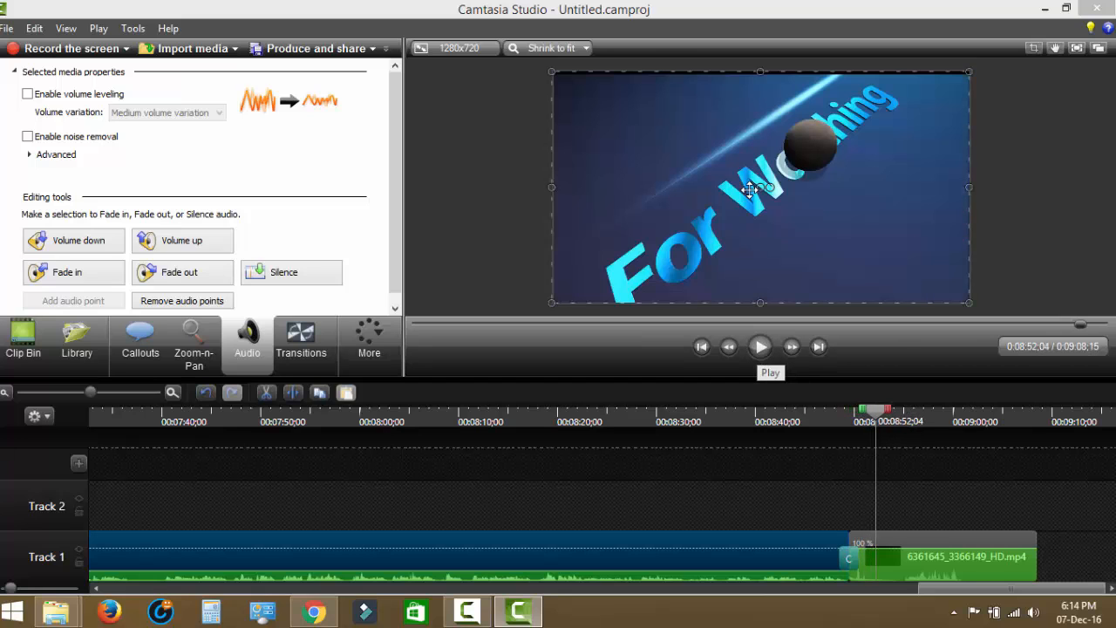
# - Adjust the size and position of the outro clip 6361645_3366149_HD.mp4 so it fits the canvas edges
pyautogui.moveTo(761, 71); pyautogui.dragTo(761, 71)
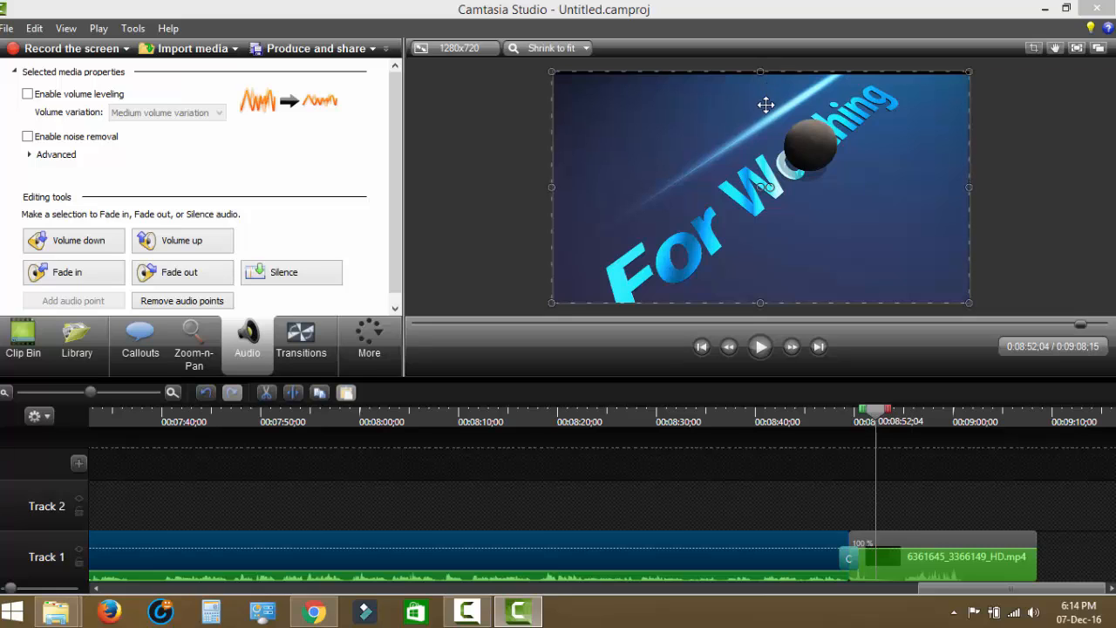
pyautogui.moveTo(749, 146); pyautogui.dragTo(750, 142)
pyautogui.moveTo(761, 300); pyautogui.dragTo(761, 302)
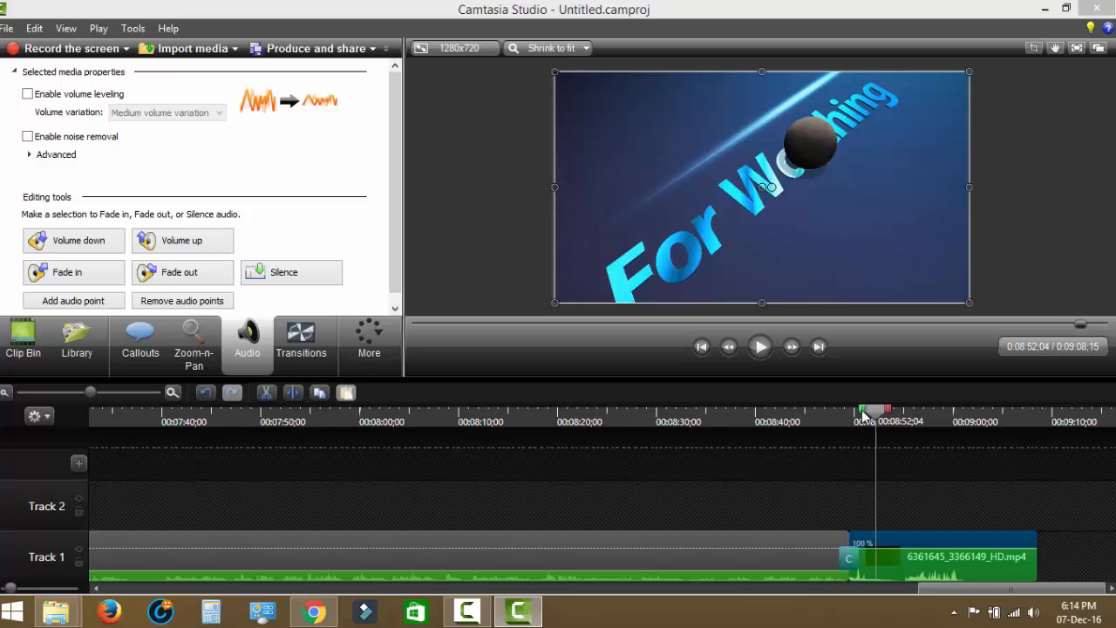
# - Play the end of the recording from about 0:08:27 through the transition and into the outro clip
pyautogui.moveTo(863, 416); pyautogui.dragTo(625, 425)
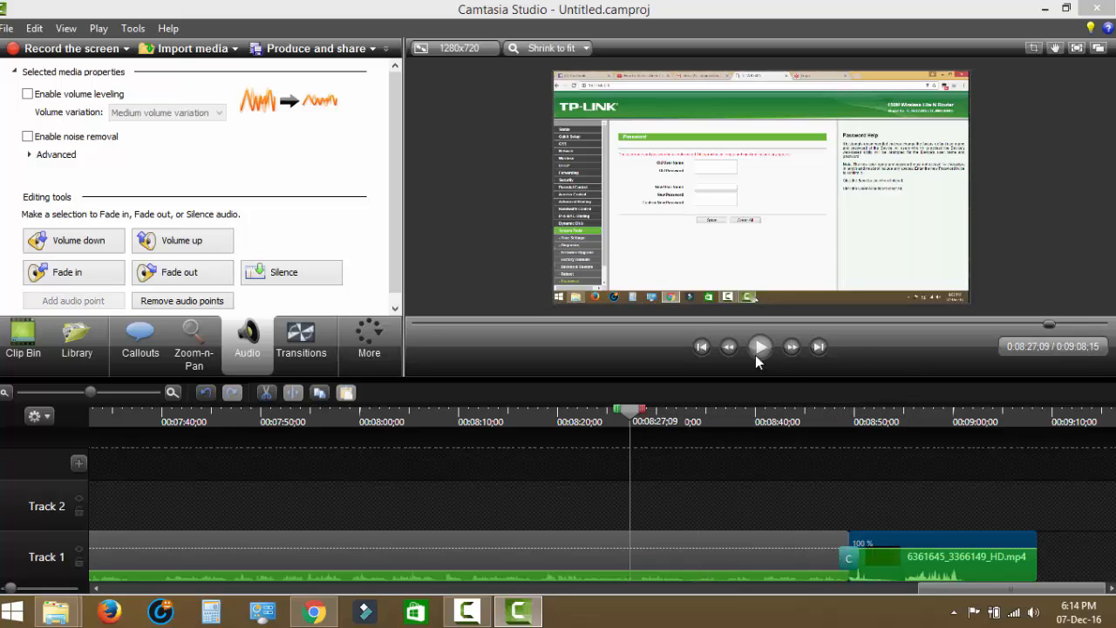
pyautogui.click(757, 351)
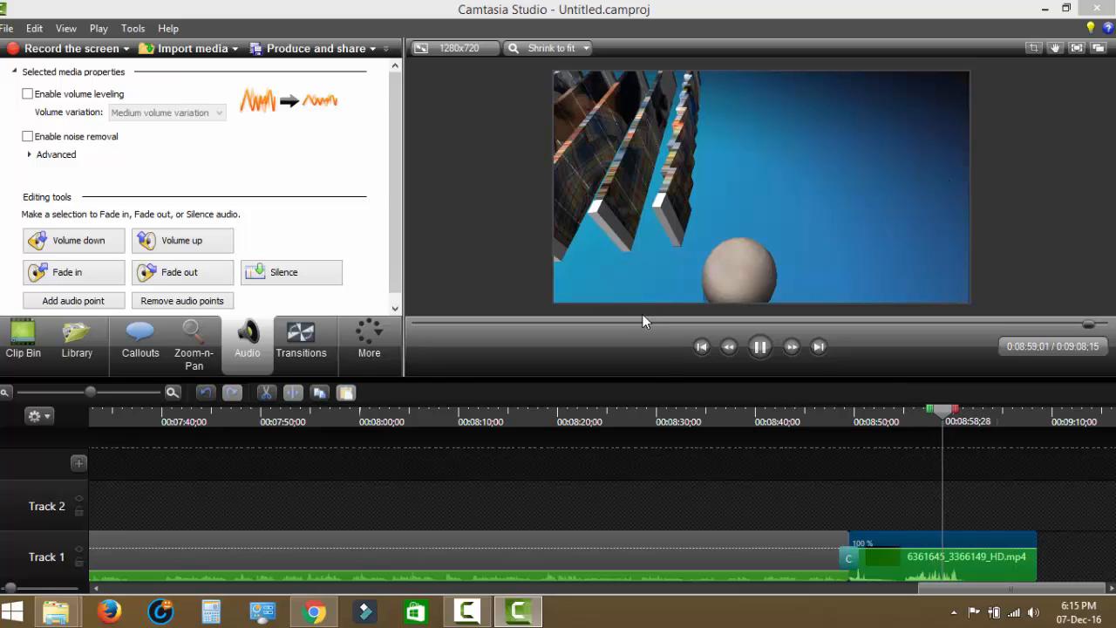
pyautogui.click(747, 368)
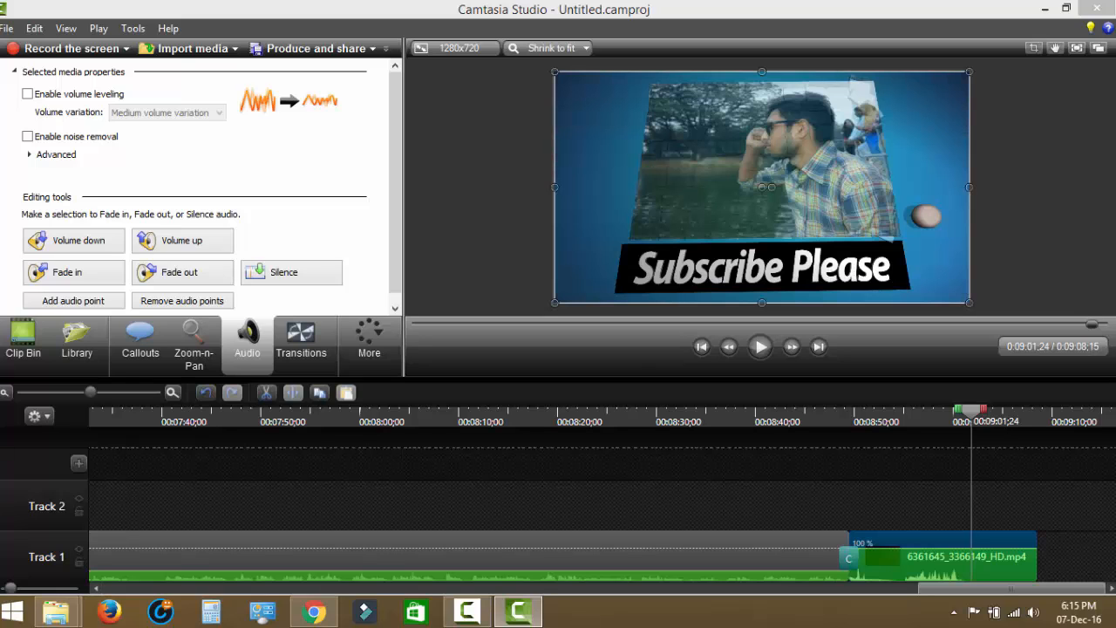
# - Enable noise removal for the selected outro clip and play the timeline from about 0:08:34
pyautogui.click(28, 137)
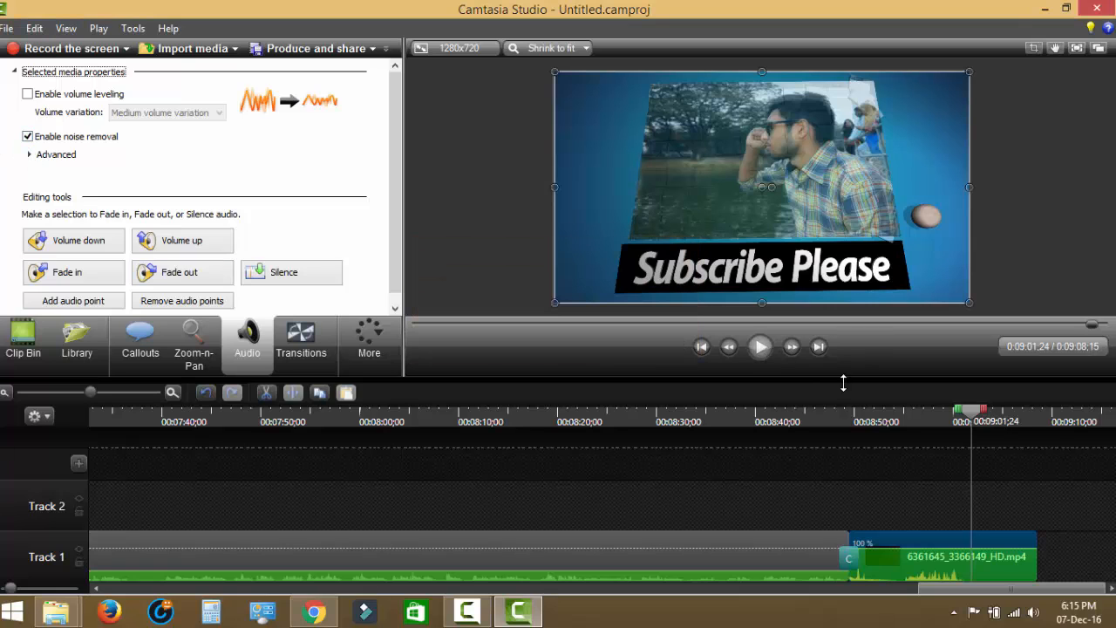
pyautogui.moveTo(971, 421); pyautogui.dragTo(724, 421)
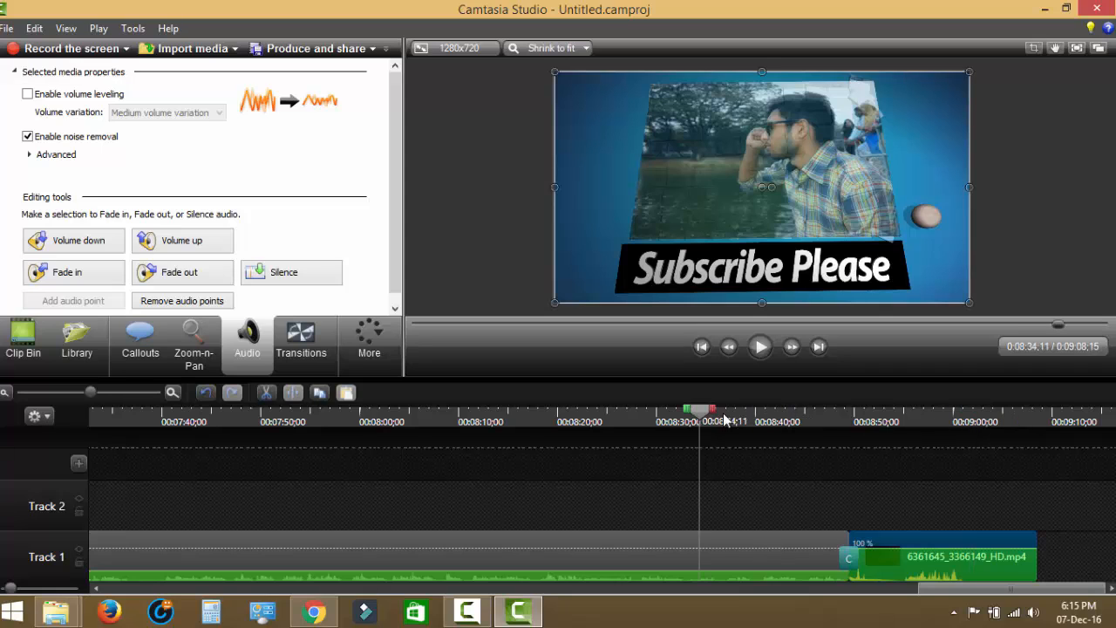
pyautogui.click(760, 347)
pyautogui.click(760, 348)
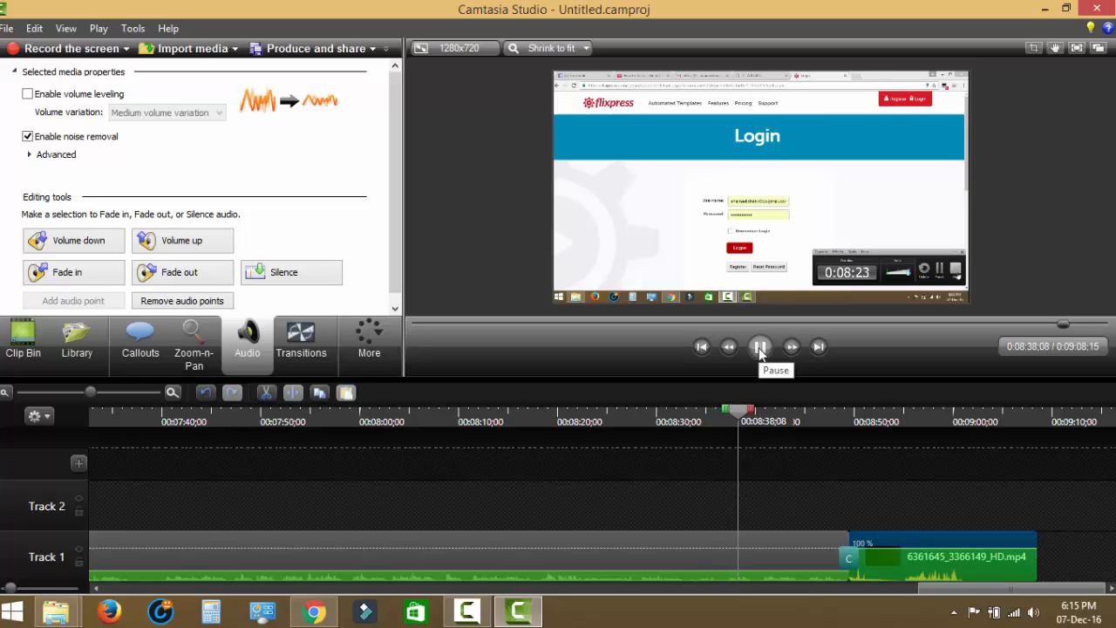
pyautogui.click(759, 348)
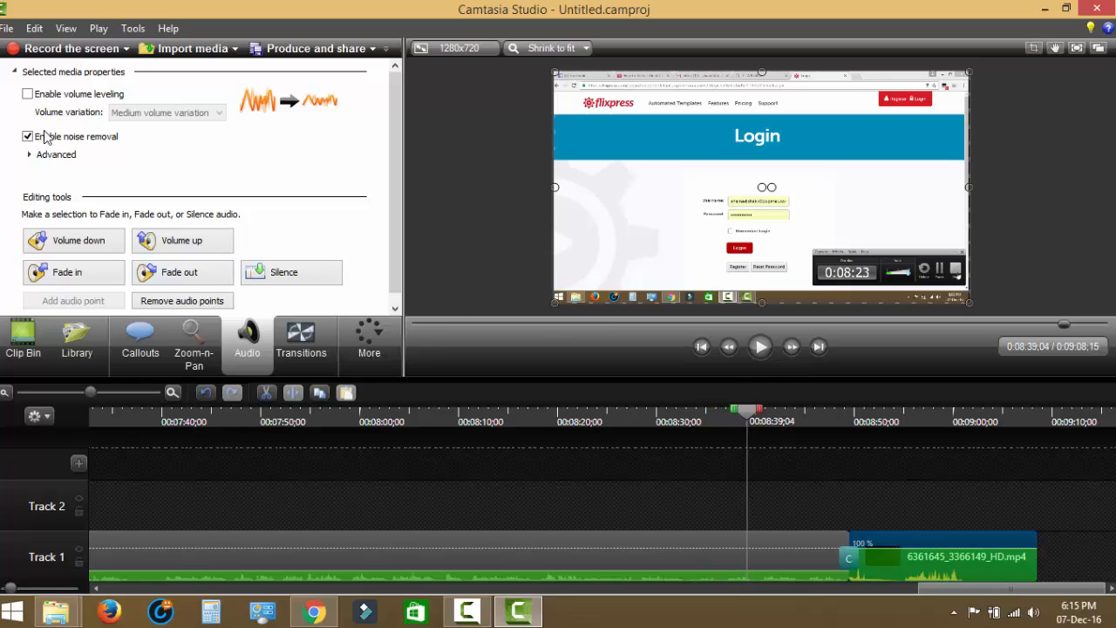
# - Compare the playback with noise removal turned off and switched back on, up to the outro transition
pyautogui.click(759, 349)
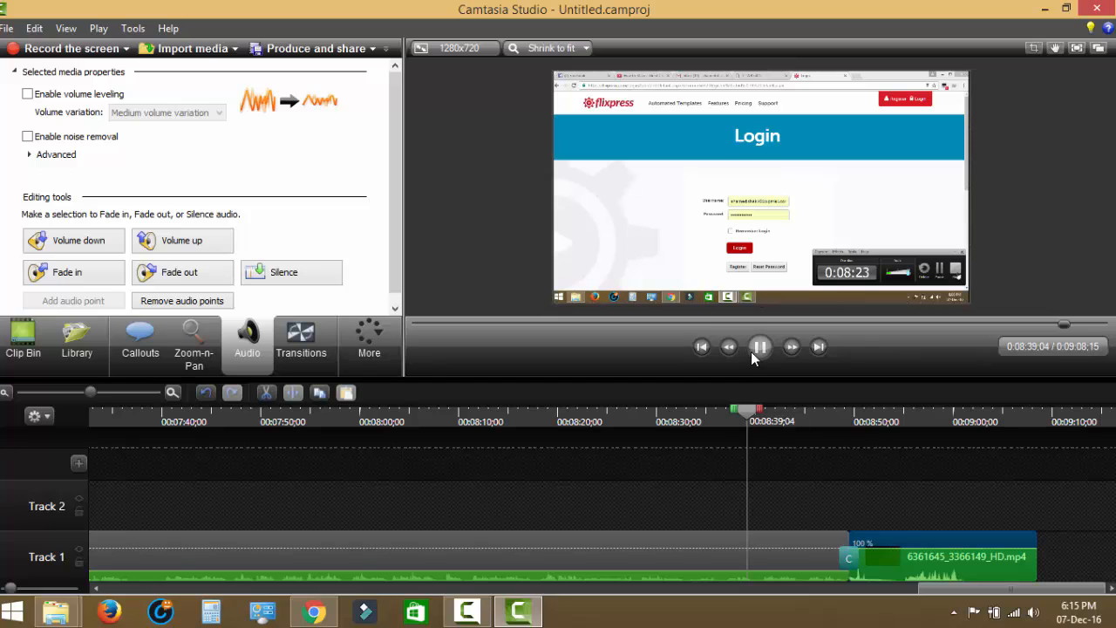
pyautogui.click(760, 348)
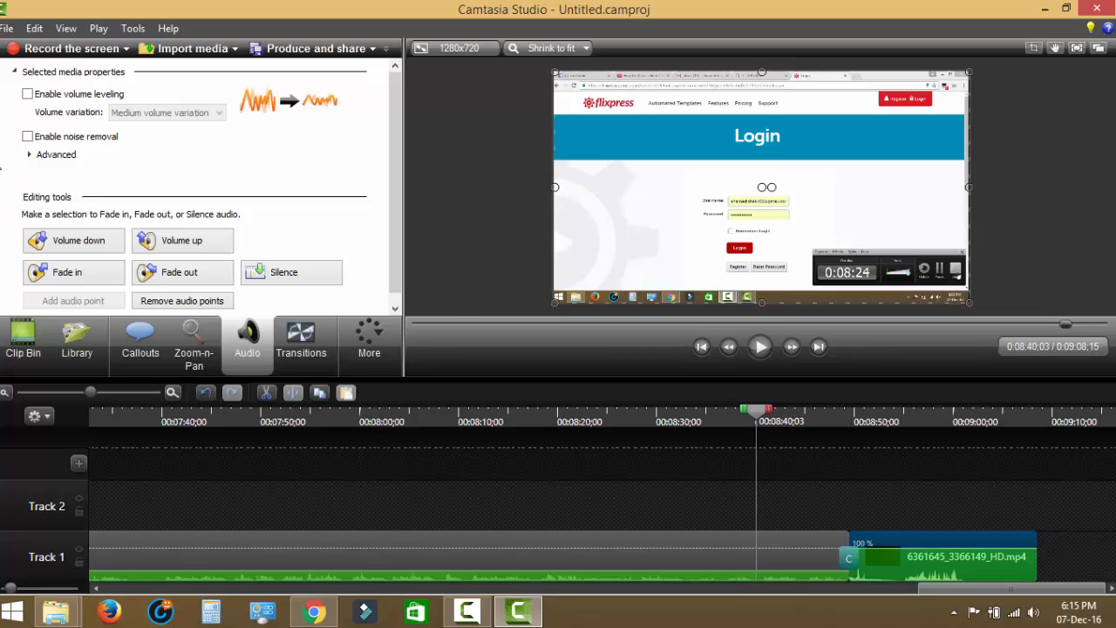
pyautogui.click(36, 139)
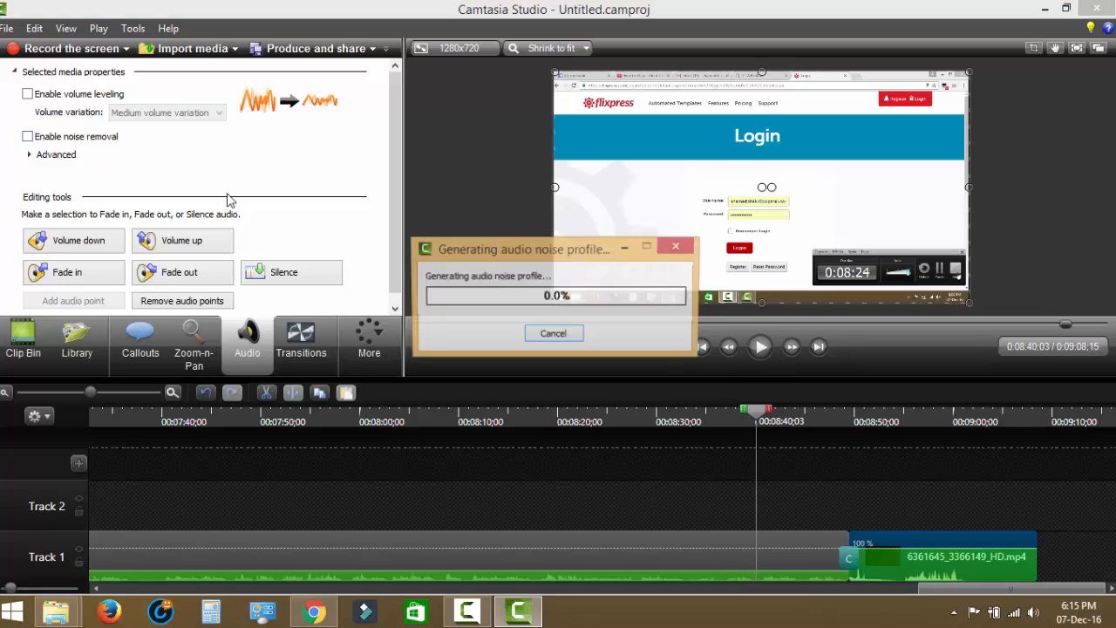
pyautogui.click(762, 348)
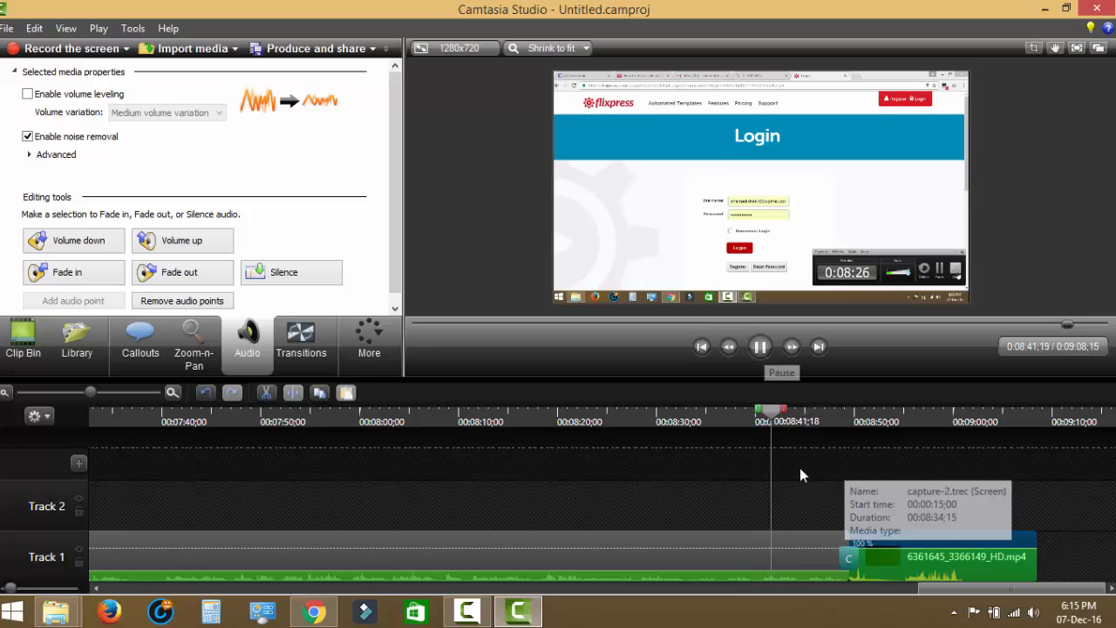
pyautogui.click(757, 356)
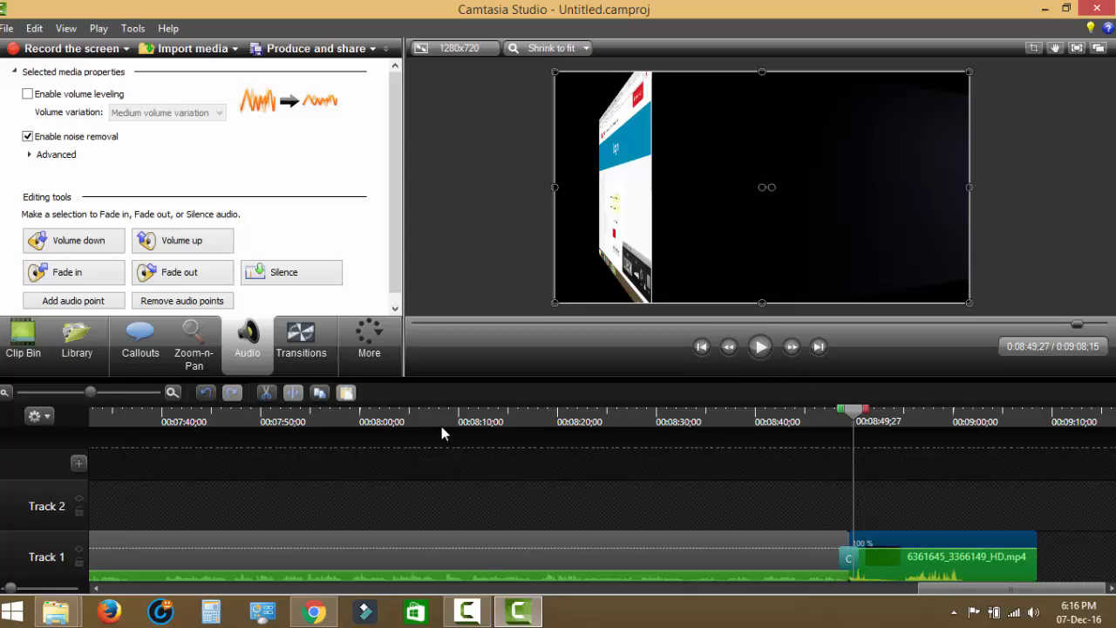
# - Start producing the video with the Custom production settings preset and move the Production Wizard clear of the preview
pyautogui.click(327, 50)
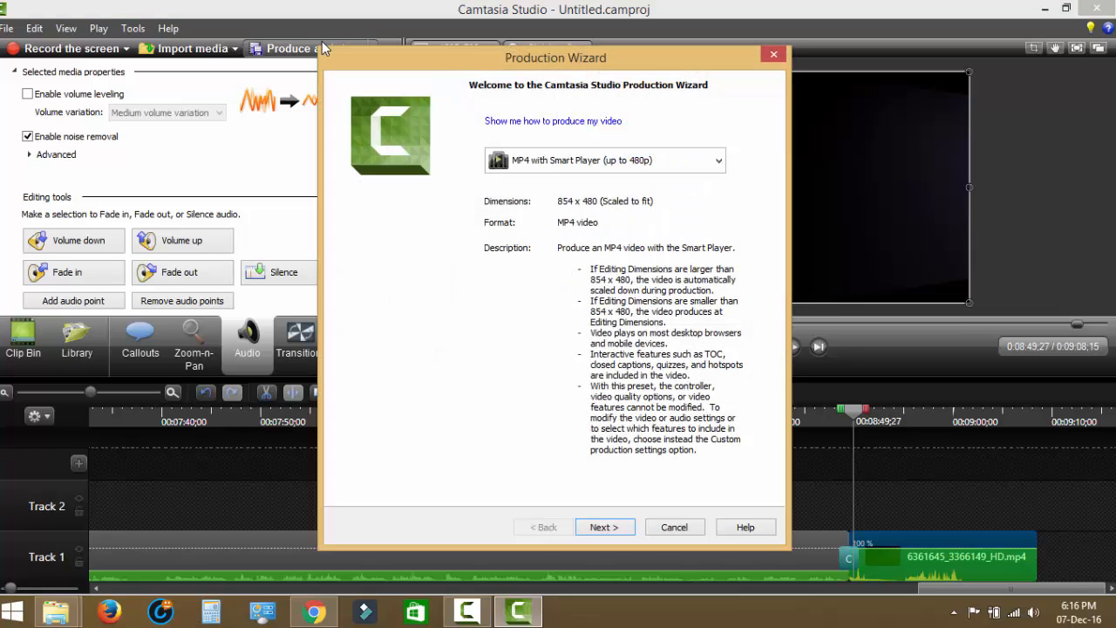
pyautogui.click(644, 162)
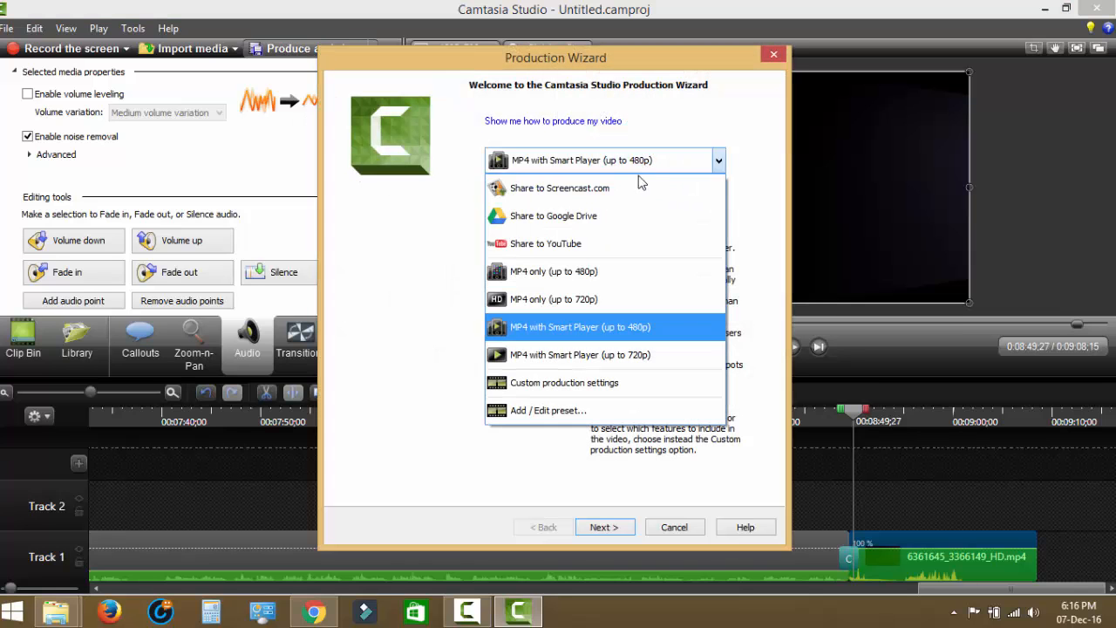
pyautogui.click(589, 384)
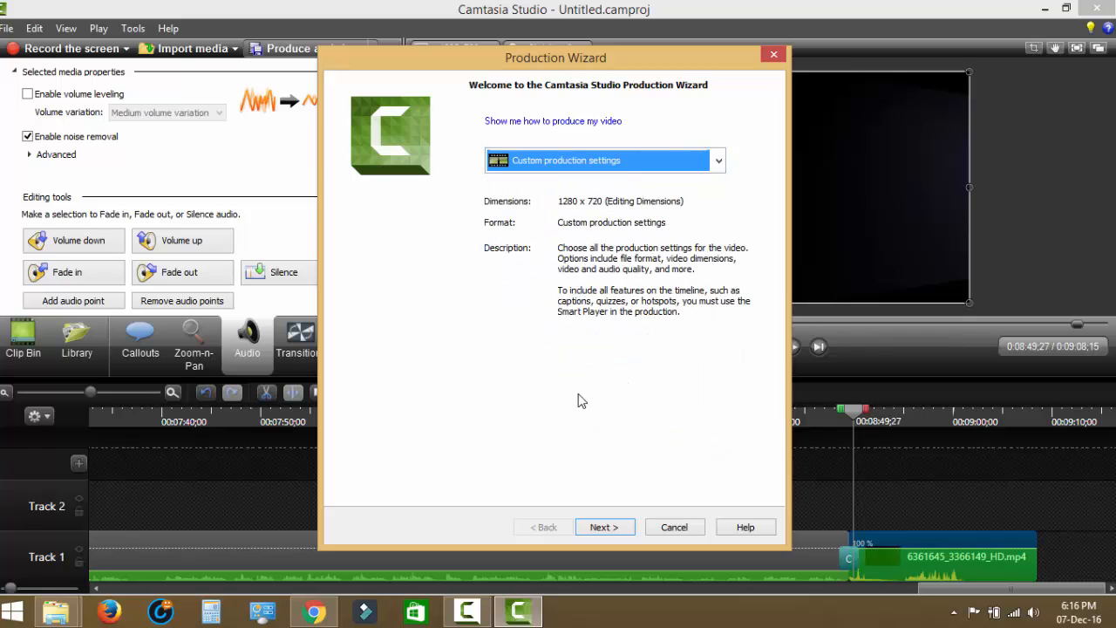
pyautogui.moveTo(589, 54); pyautogui.dragTo(308, 119)
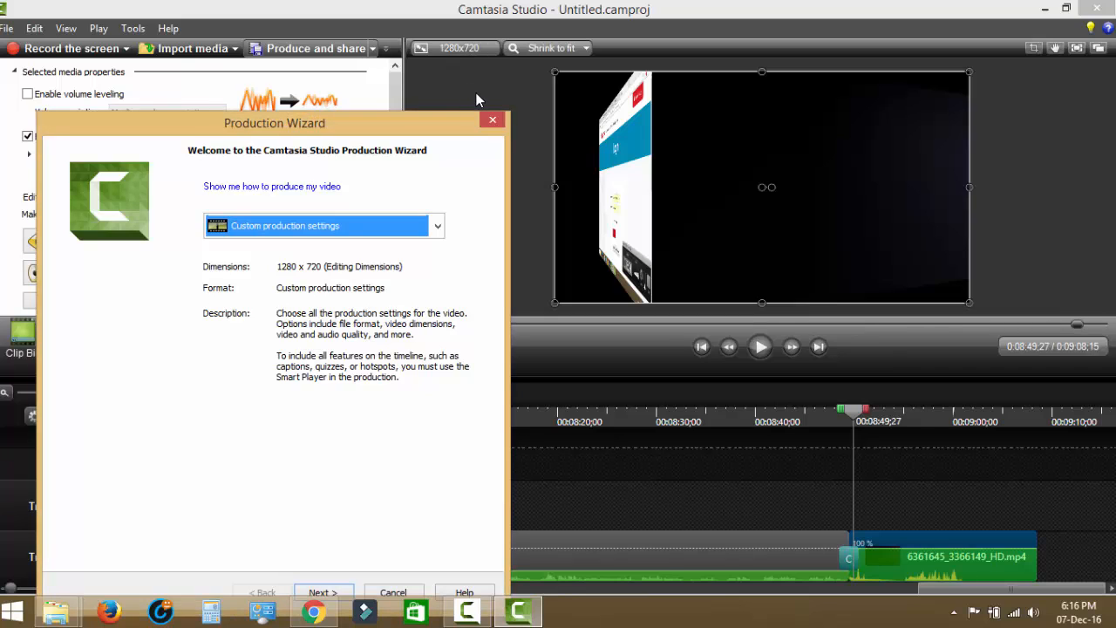
# - Close the Production Wizard and review the preset sizes available for the video's editing dimensions, leaving without applying a change
pyautogui.click(494, 120)
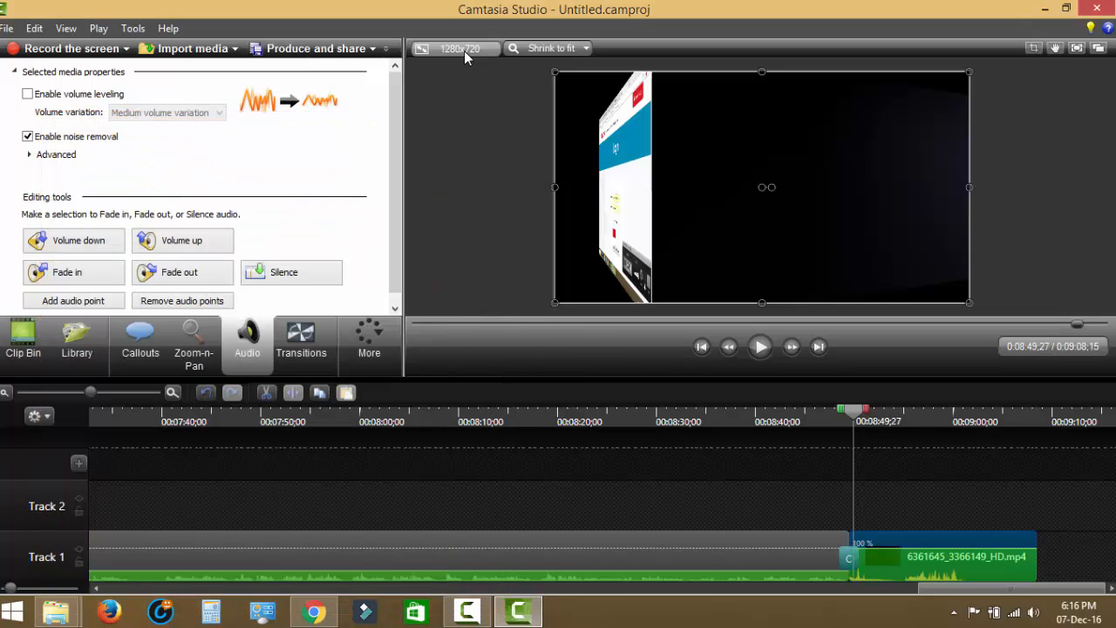
pyautogui.click(464, 49)
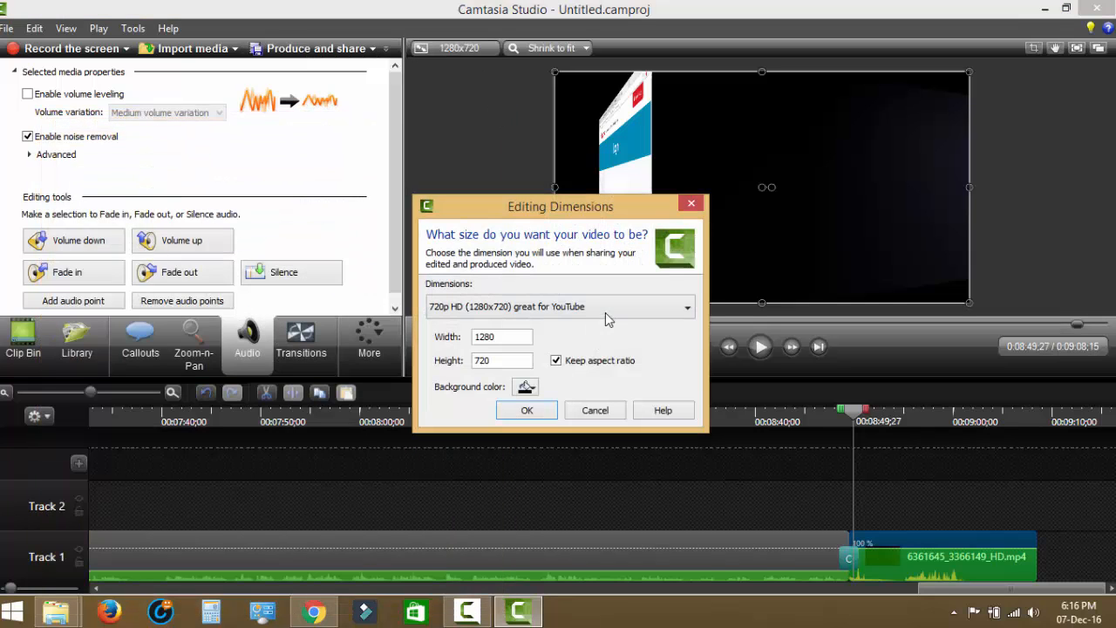
pyautogui.click(601, 311)
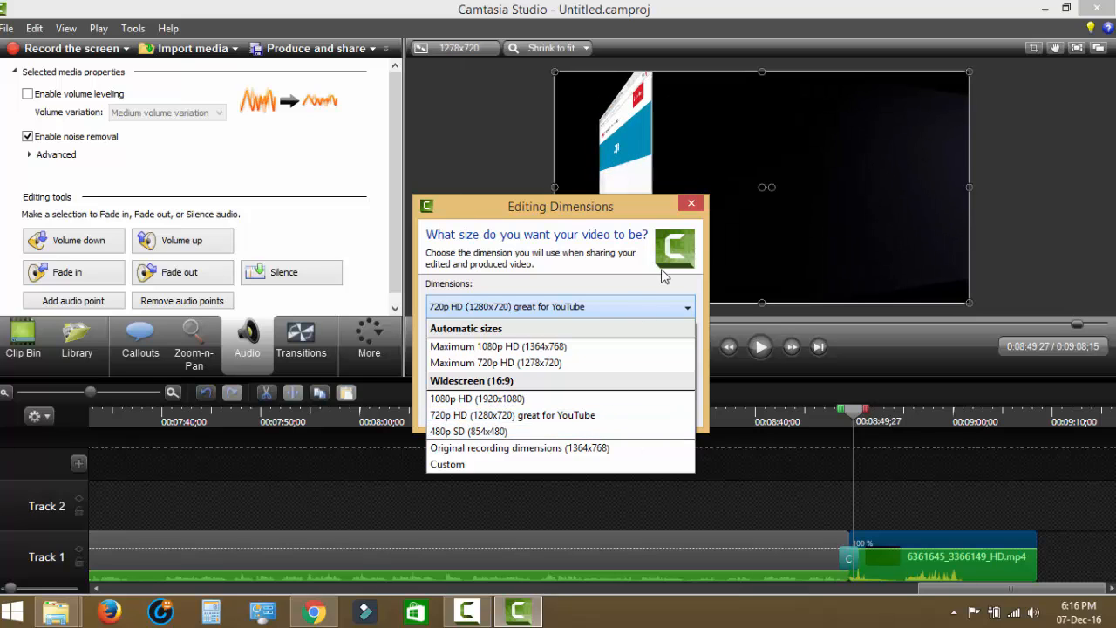
pyautogui.click(689, 211)
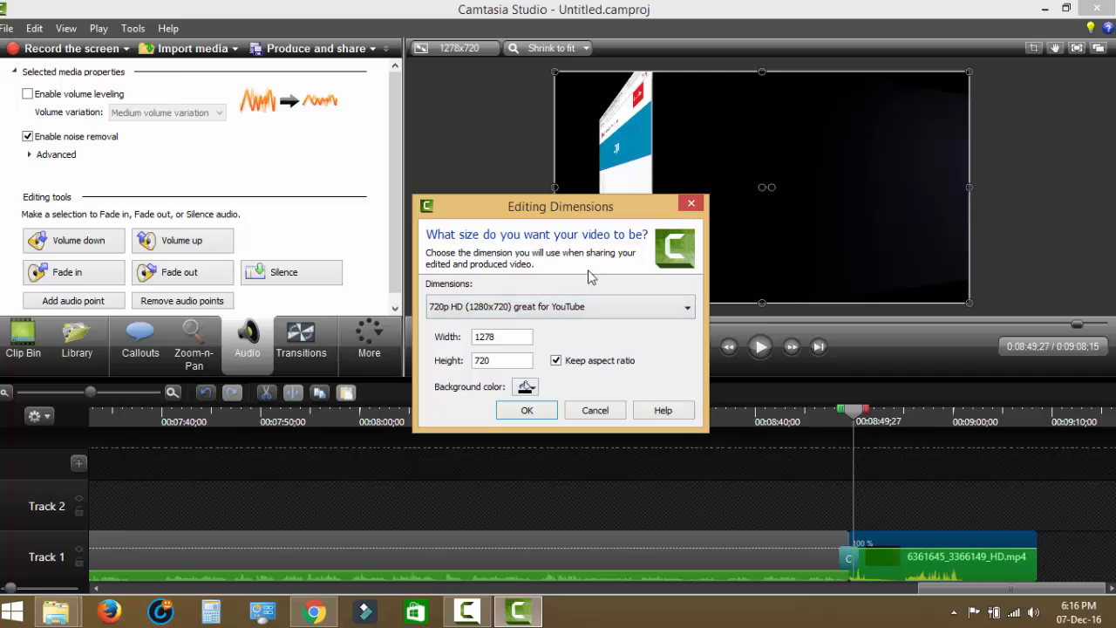
pyautogui.click(692, 203)
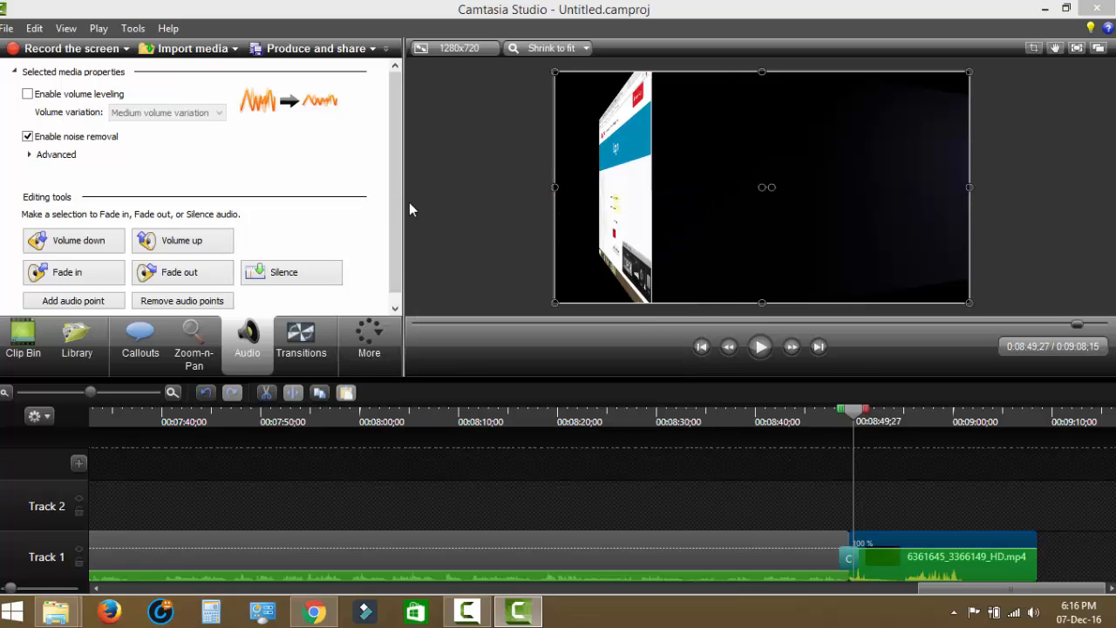
# - Start producing the video again with the Custom production settings preset and move the Production Wizard lower on the screen
pyautogui.click(314, 48)
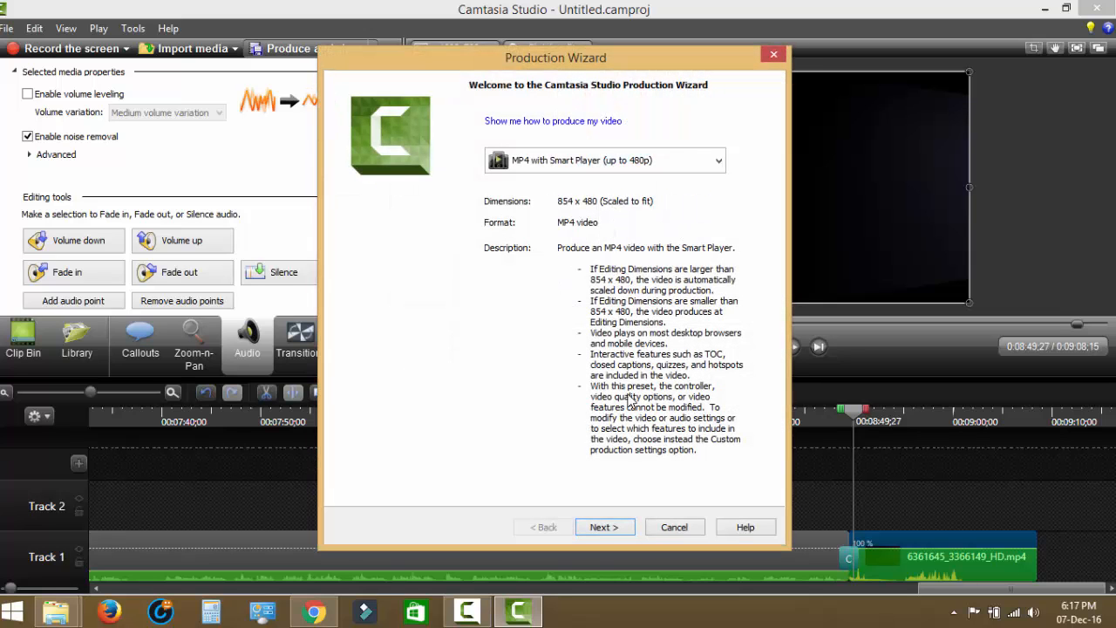
pyautogui.click(641, 162)
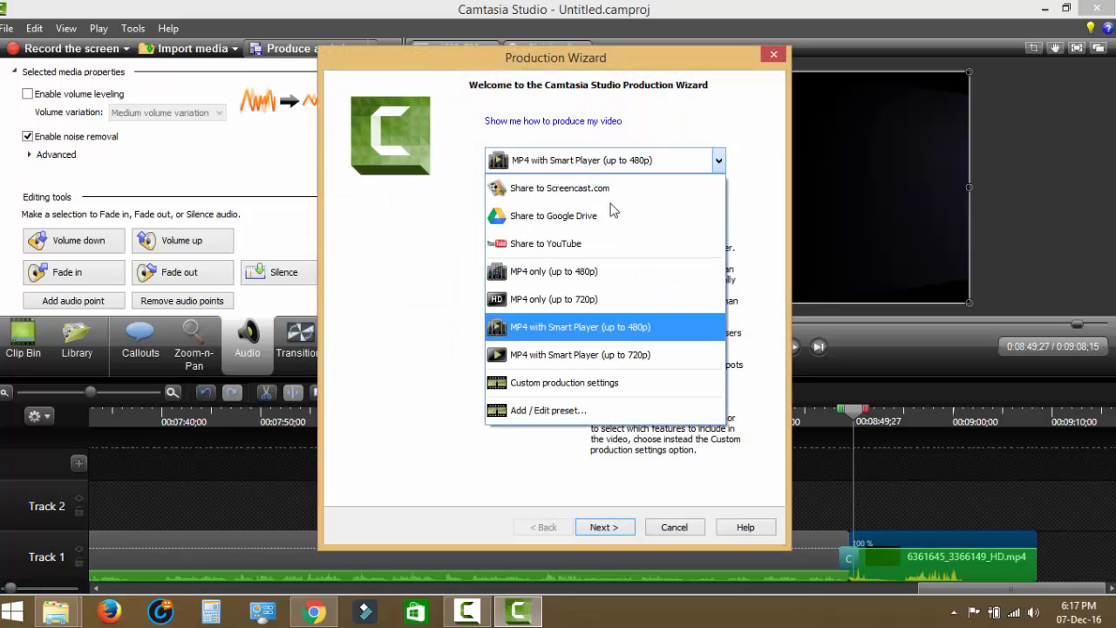
pyautogui.click(575, 385)
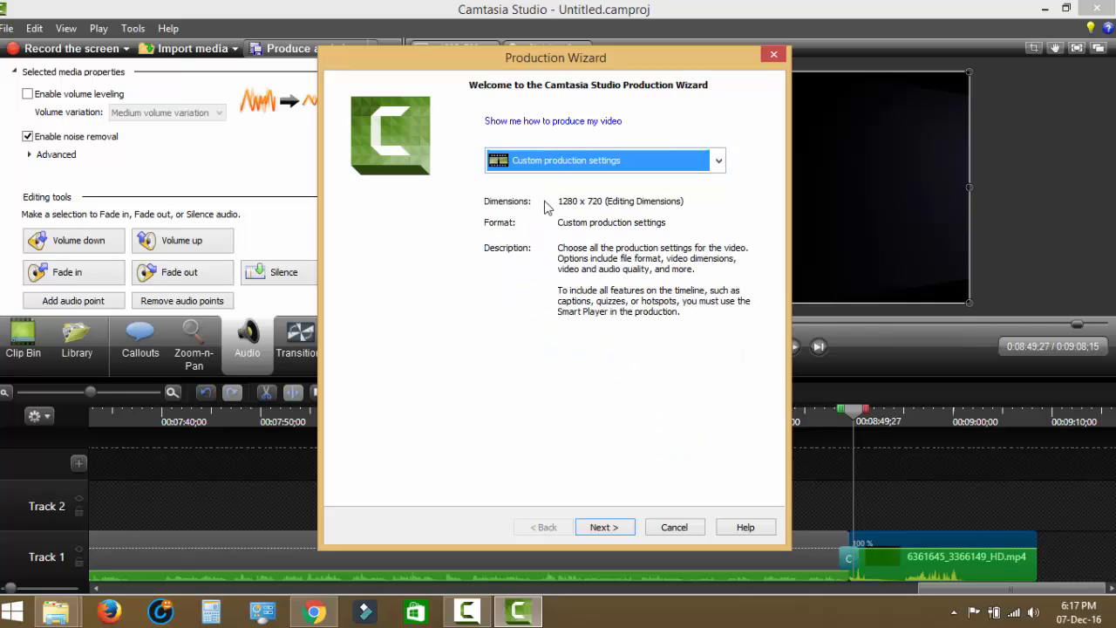
pyautogui.moveTo(601, 63); pyautogui.dragTo(584, 119)
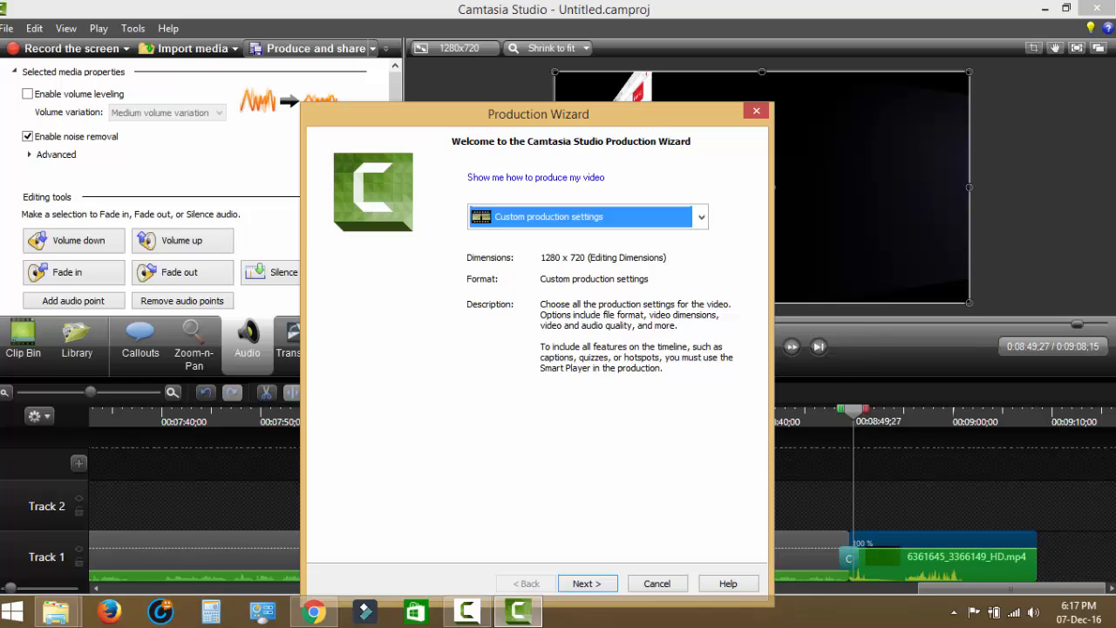
# - Accept the MP4 - Smart Player format and keep the default Smart Player and video options, continuing to the output file settings
pyautogui.click(588, 583)
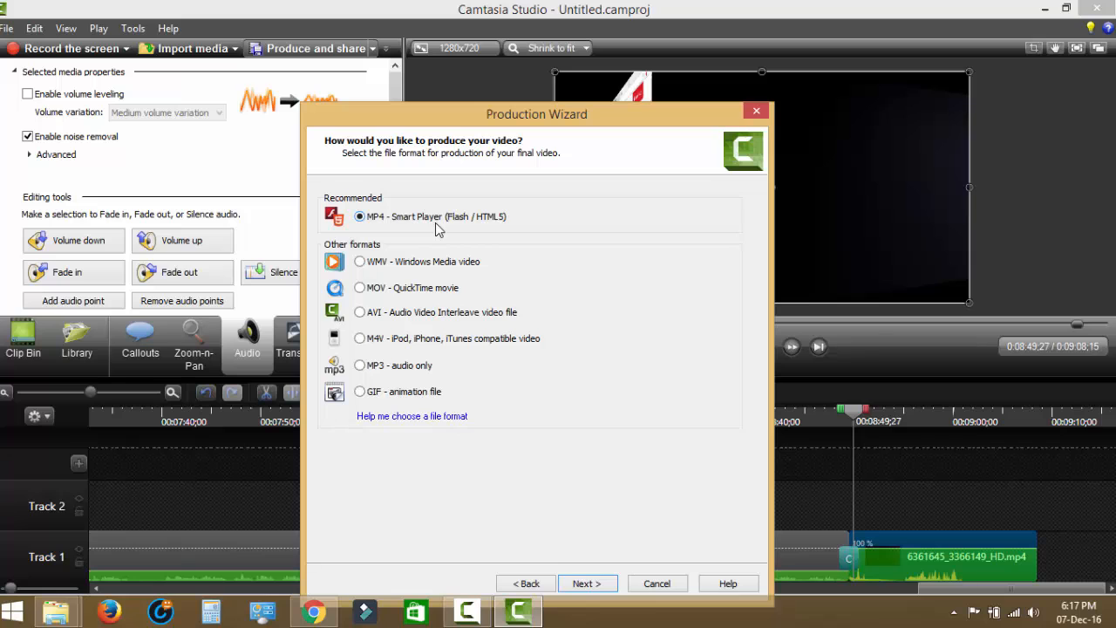
pyautogui.click(597, 584)
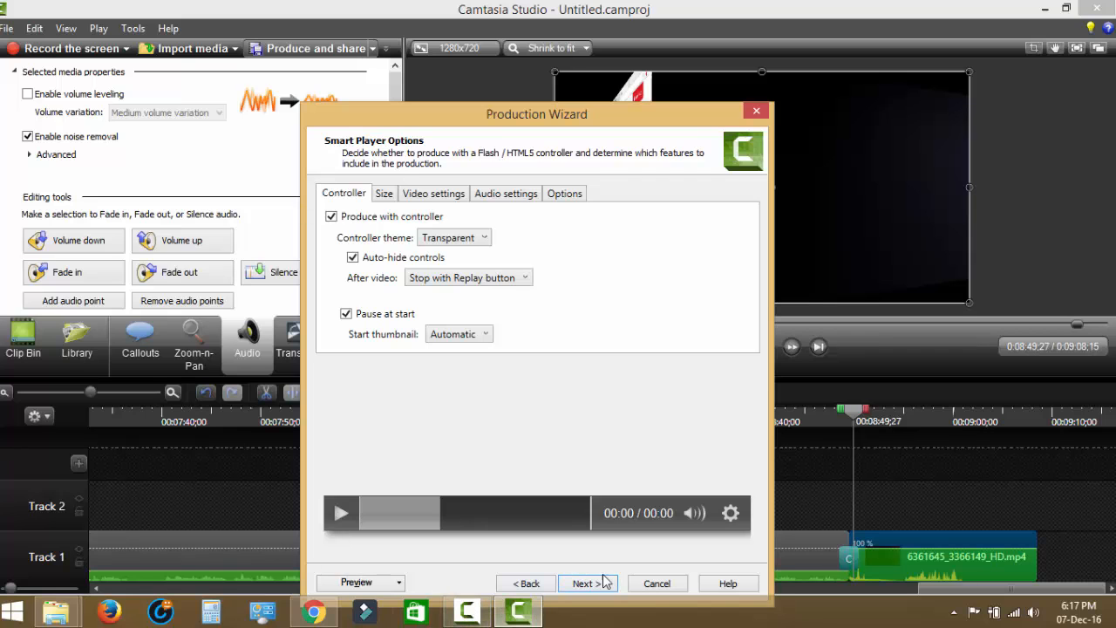
pyautogui.click(603, 583)
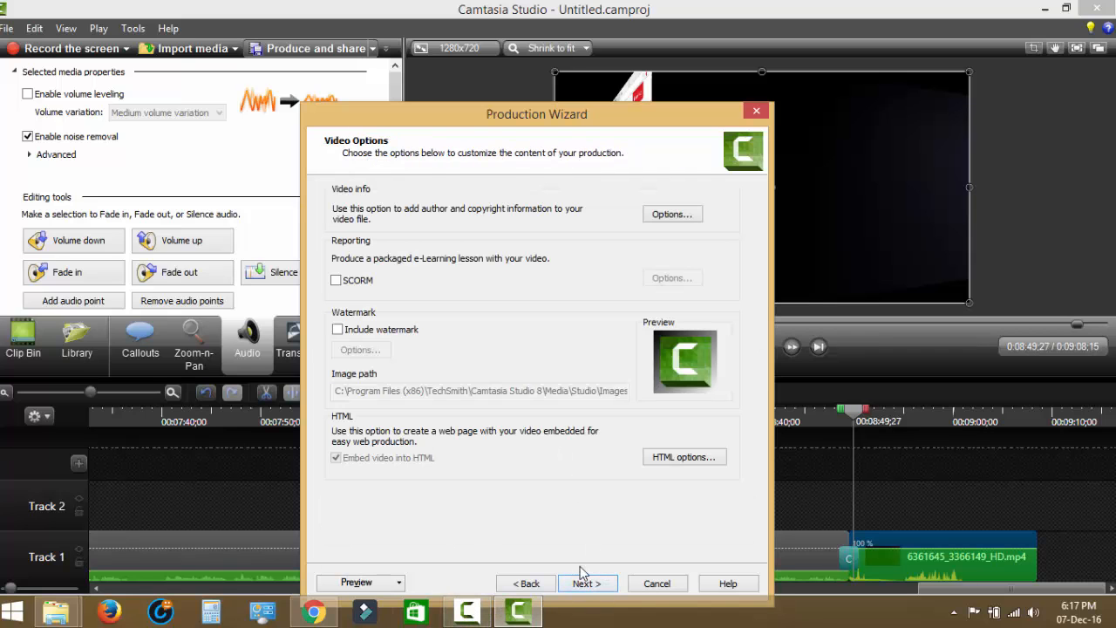
pyautogui.click(584, 579)
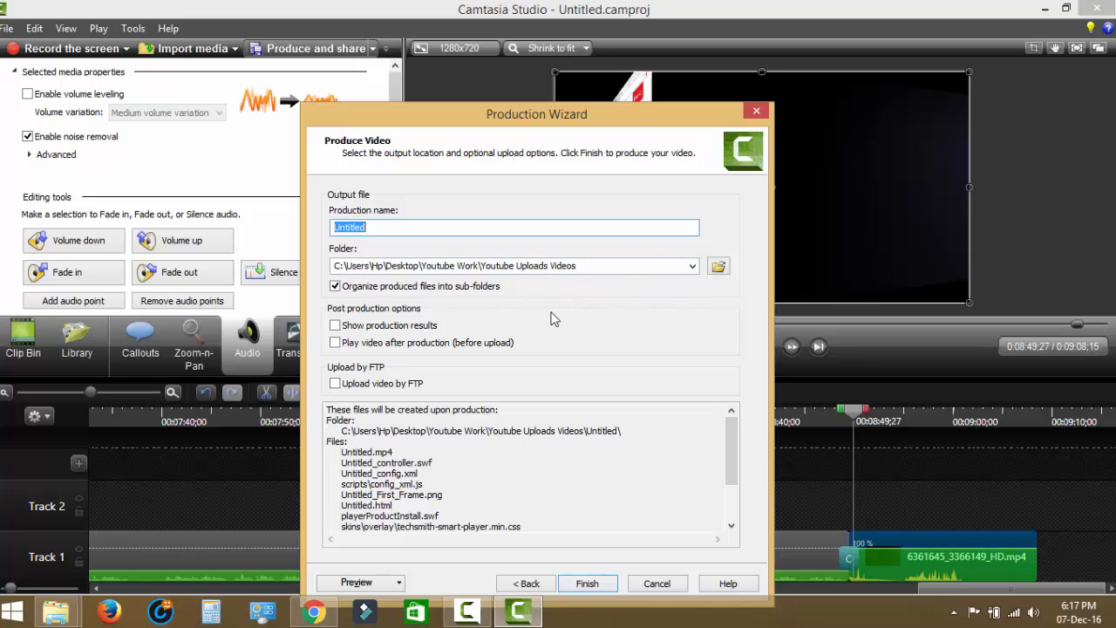
# - Name the production "How to make any video with camtasia" and start producing it into the Youtube Uploads Videos folder
pyautogui.click(402, 227)
pyautogui.press('BackSpace')
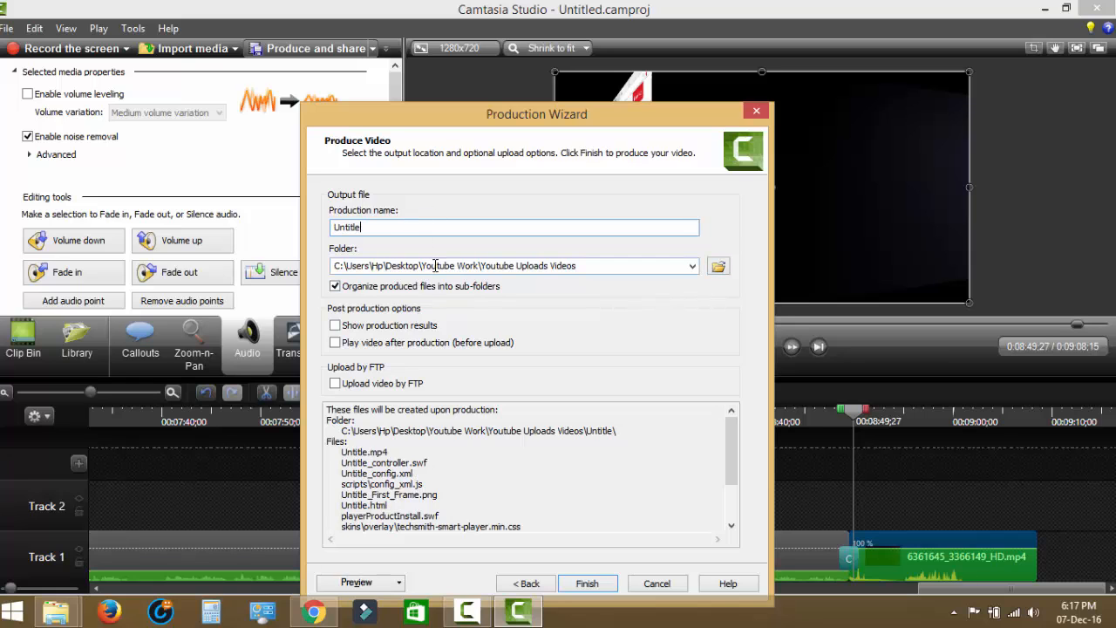
pyautogui.press('BackSpace')
pyautogui.press('BackSpace')
pyautogui.press('BackSpace')
pyautogui.press('BackSpace')
pyautogui.press('BackSpace')
pyautogui.press('BackSpace')
pyautogui.write('H')
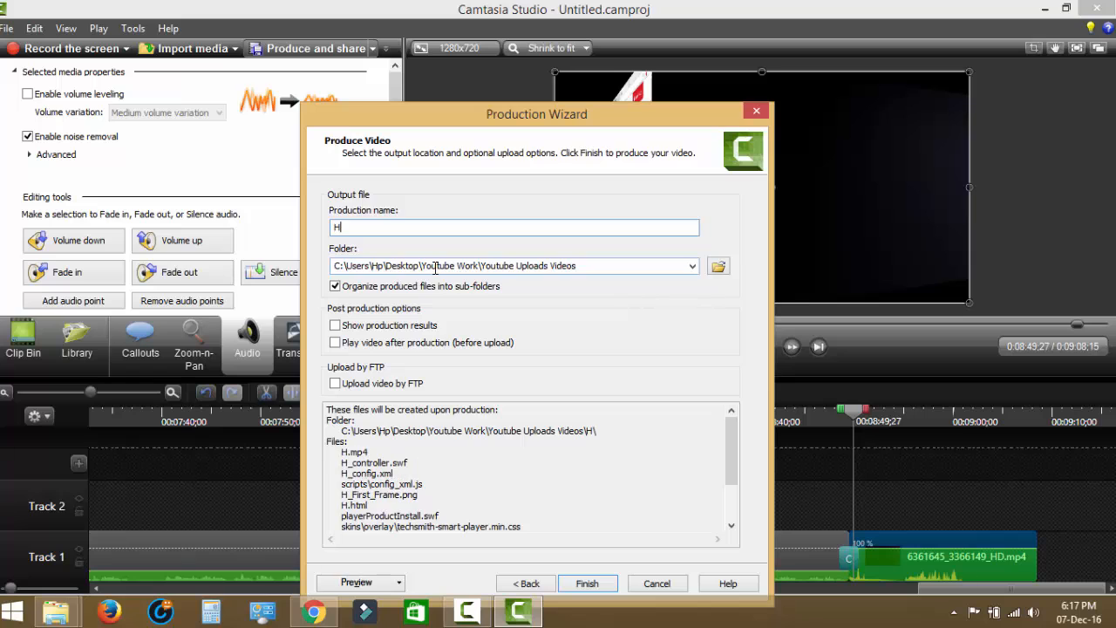
pyautogui.write('ow to ')
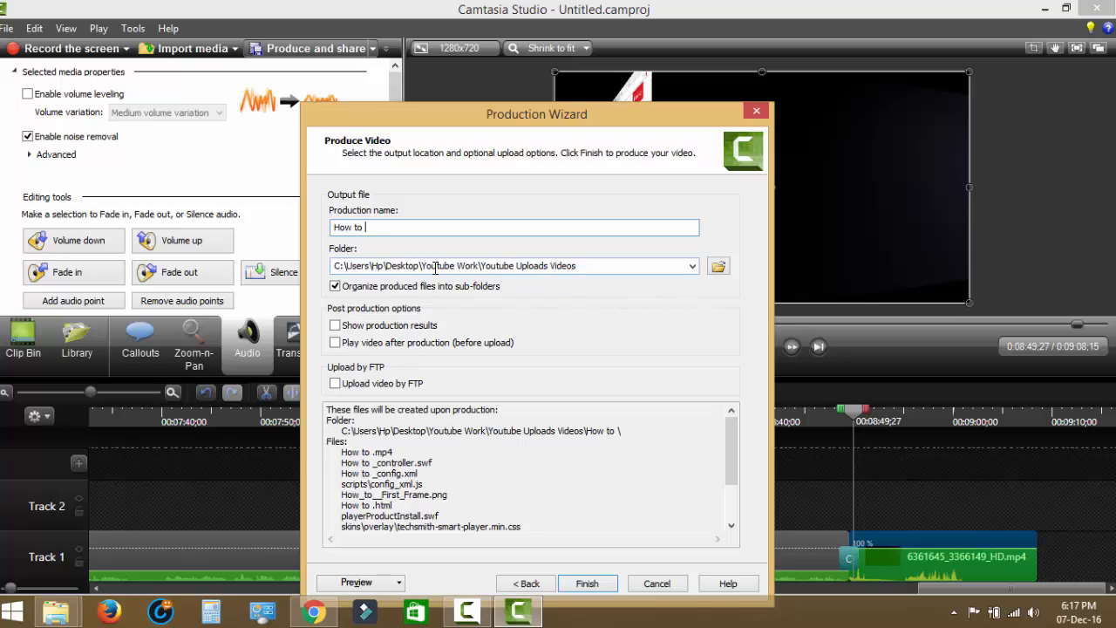
pyautogui.write('make ')
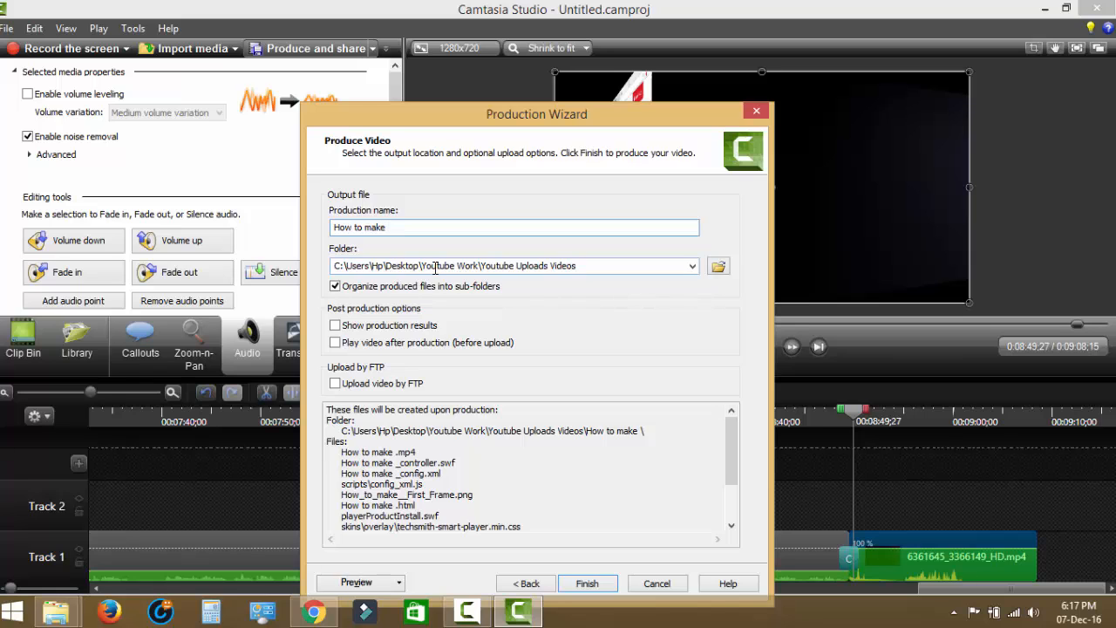
pyautogui.write('any vid')
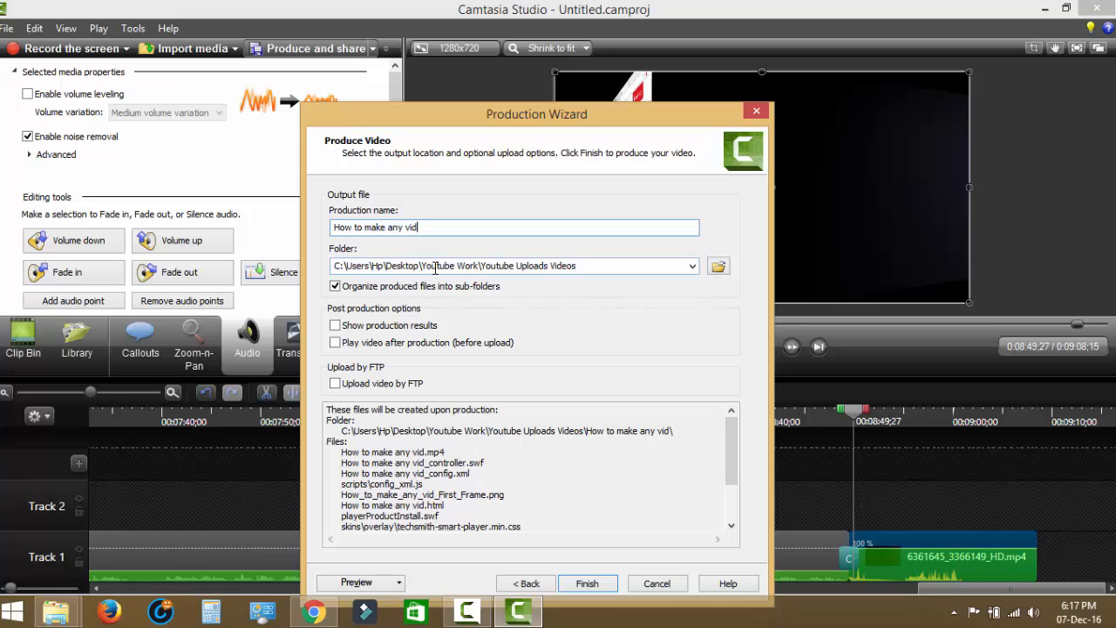
pyautogui.write('eo ')
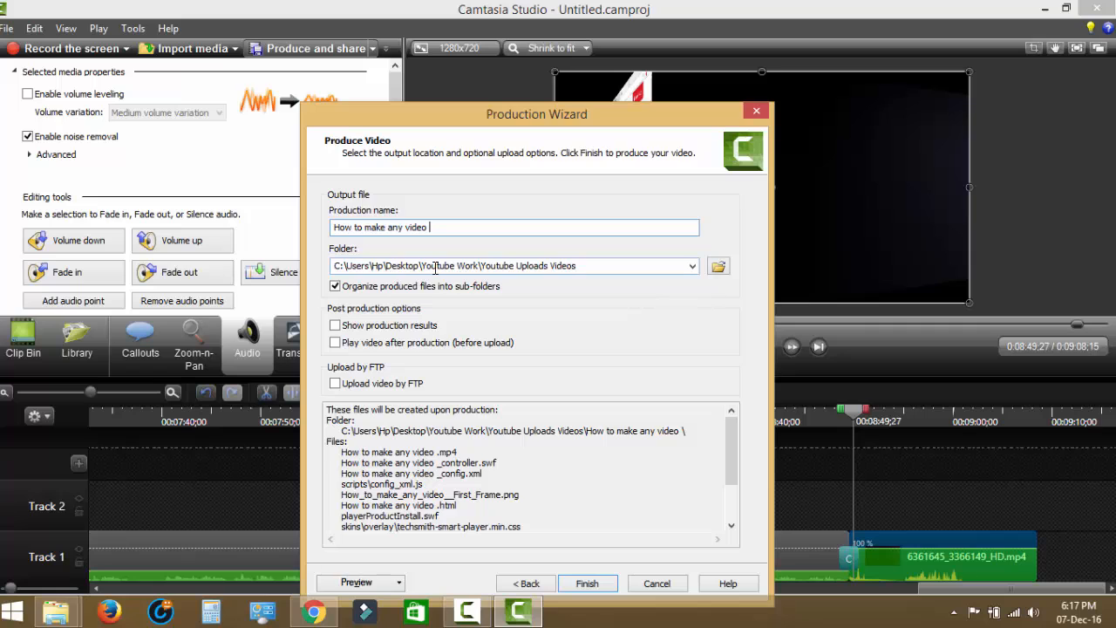
pyautogui.write('with')
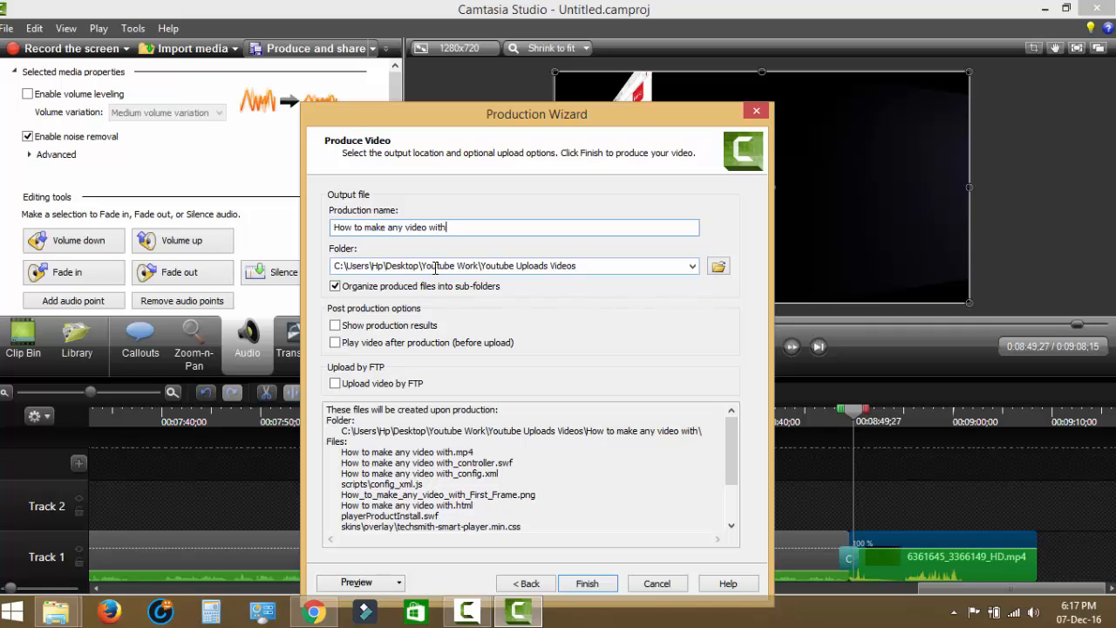
pyautogui.write(' cam')
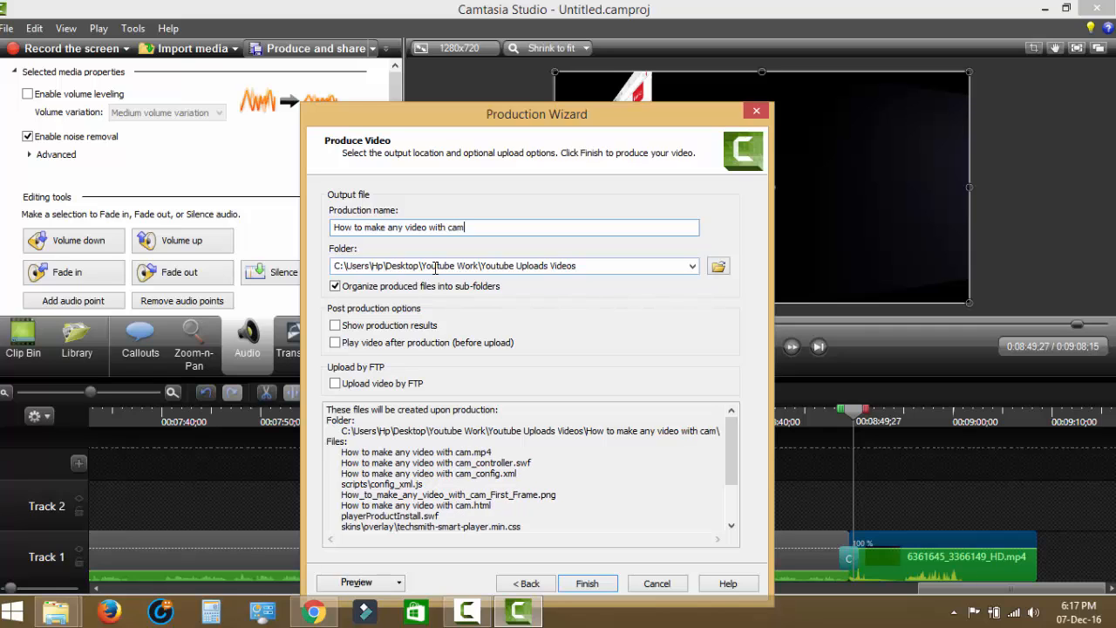
pyautogui.write('tasia')
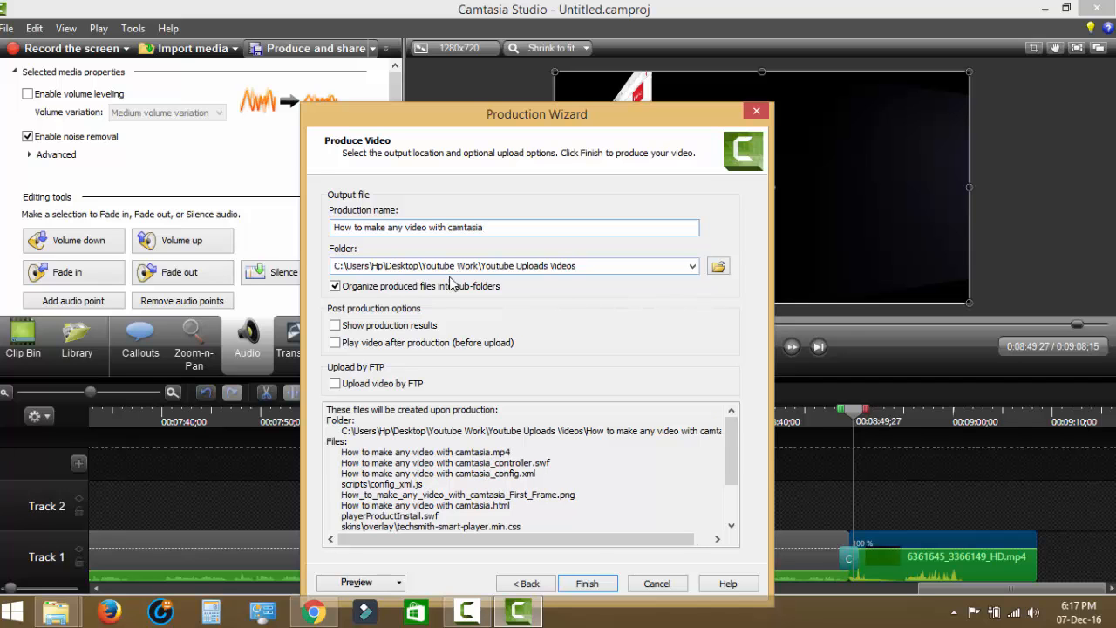
pyautogui.click(591, 584)
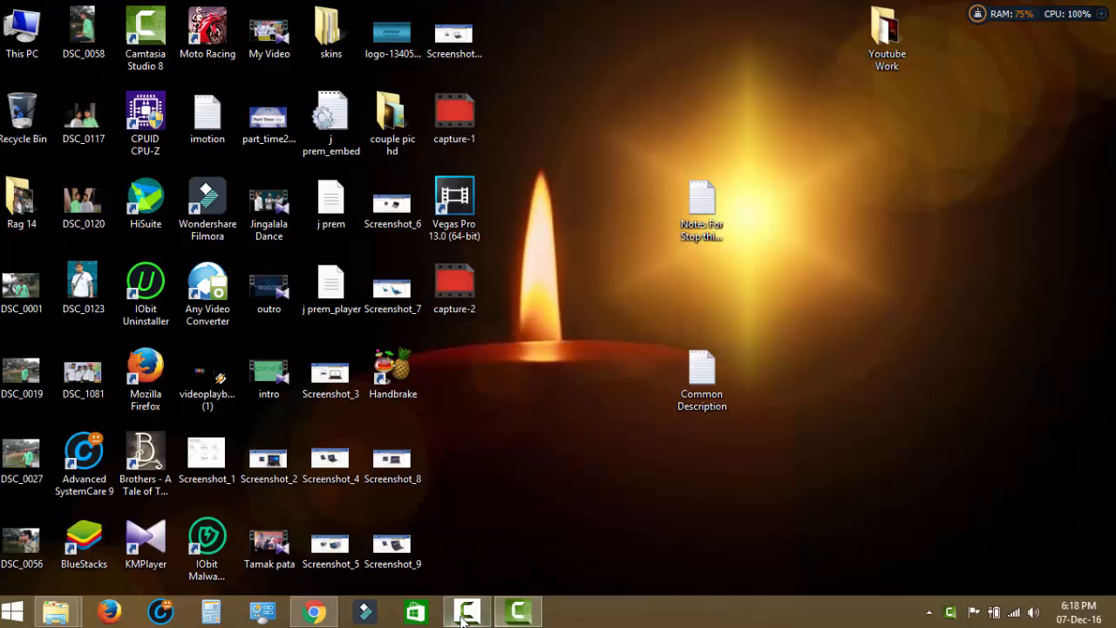
# - Check the video's rendering progress and clear the browser and editor windows off the desktop
pyautogui.click(519, 610)
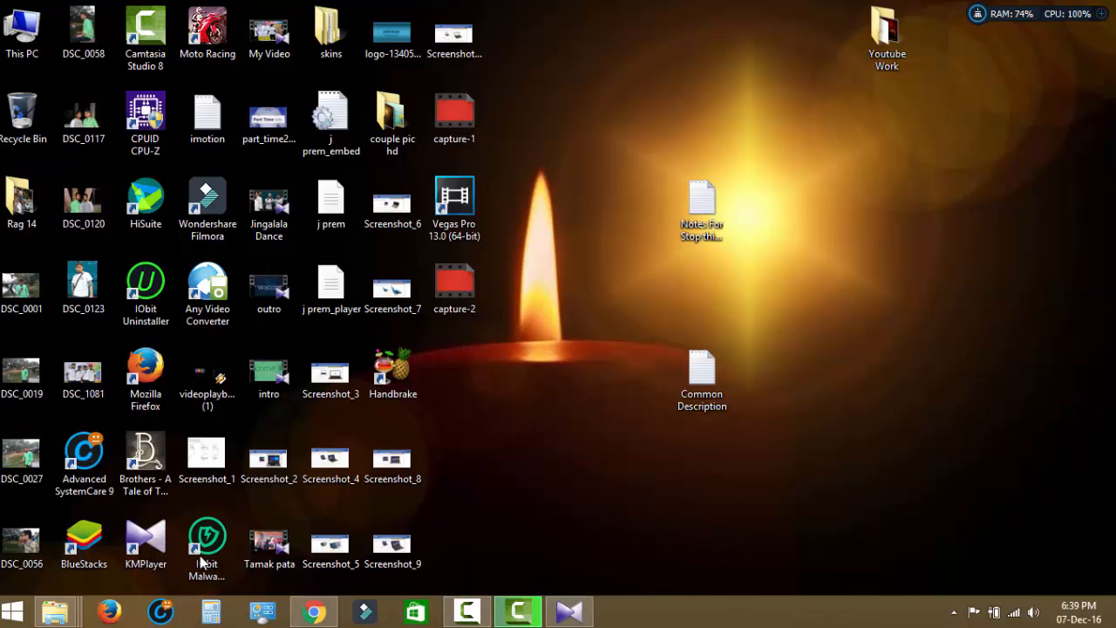
pyautogui.click(519, 612)
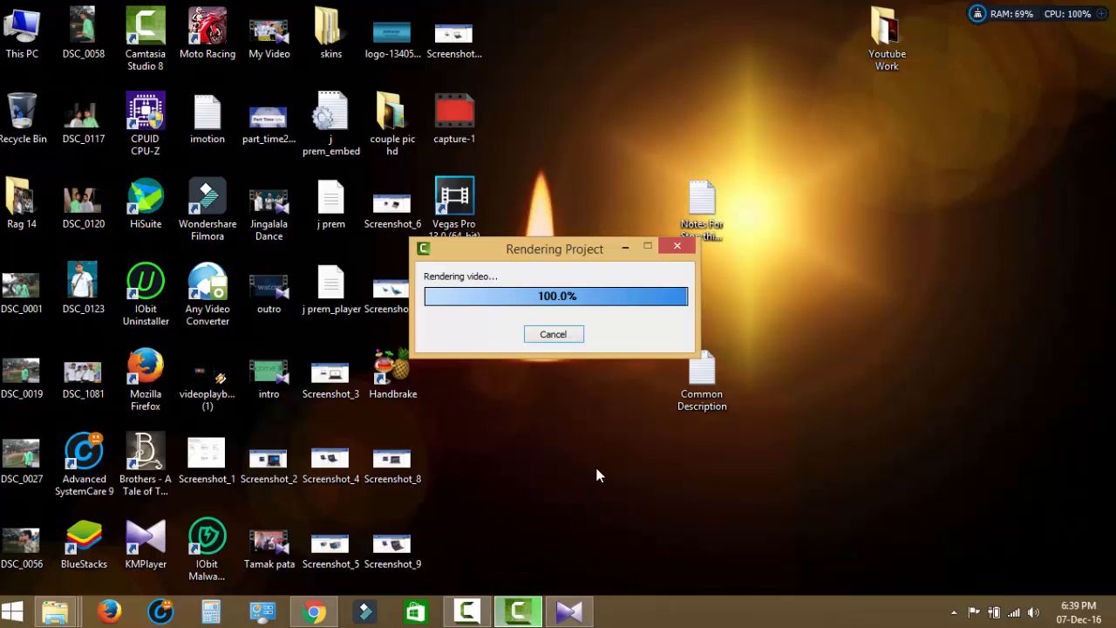
pyautogui.click(326, 618)
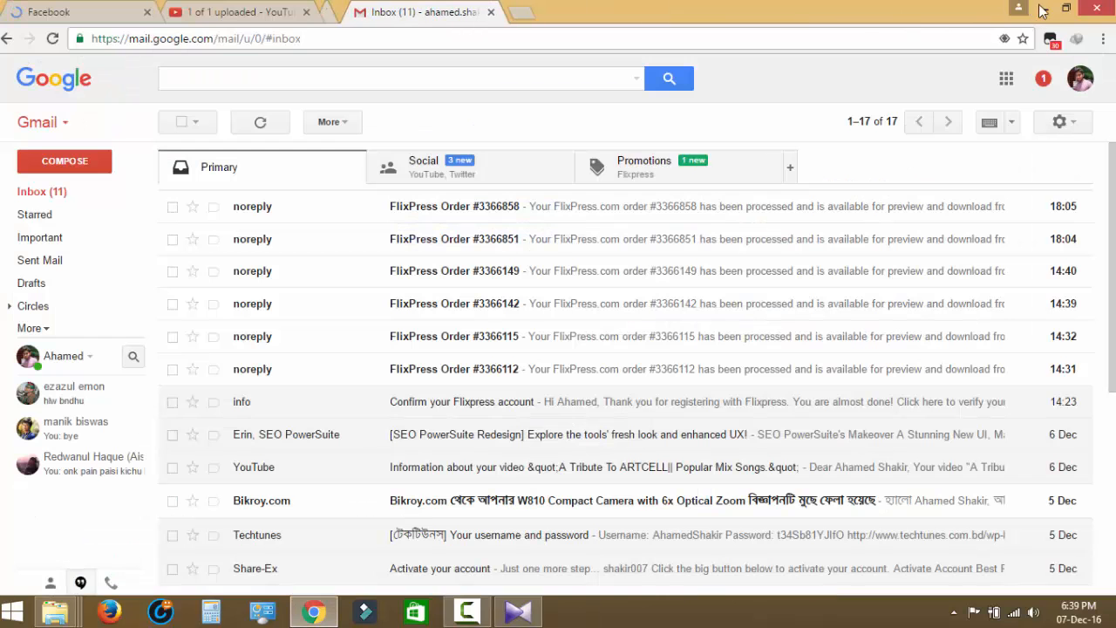
pyautogui.click(1045, 9)
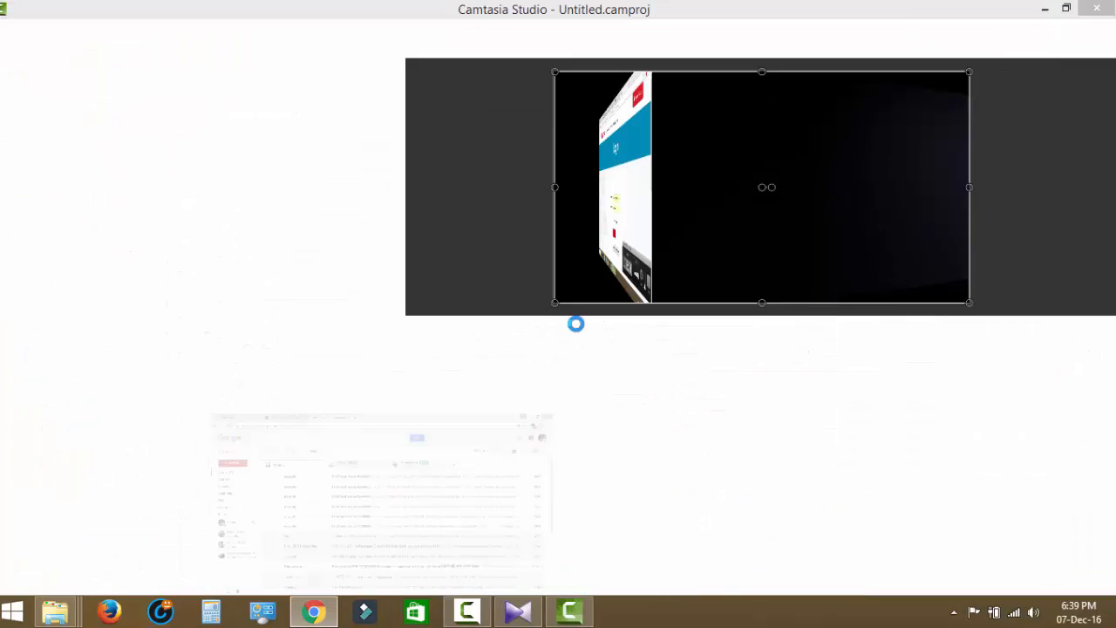
pyautogui.click(1045, 9)
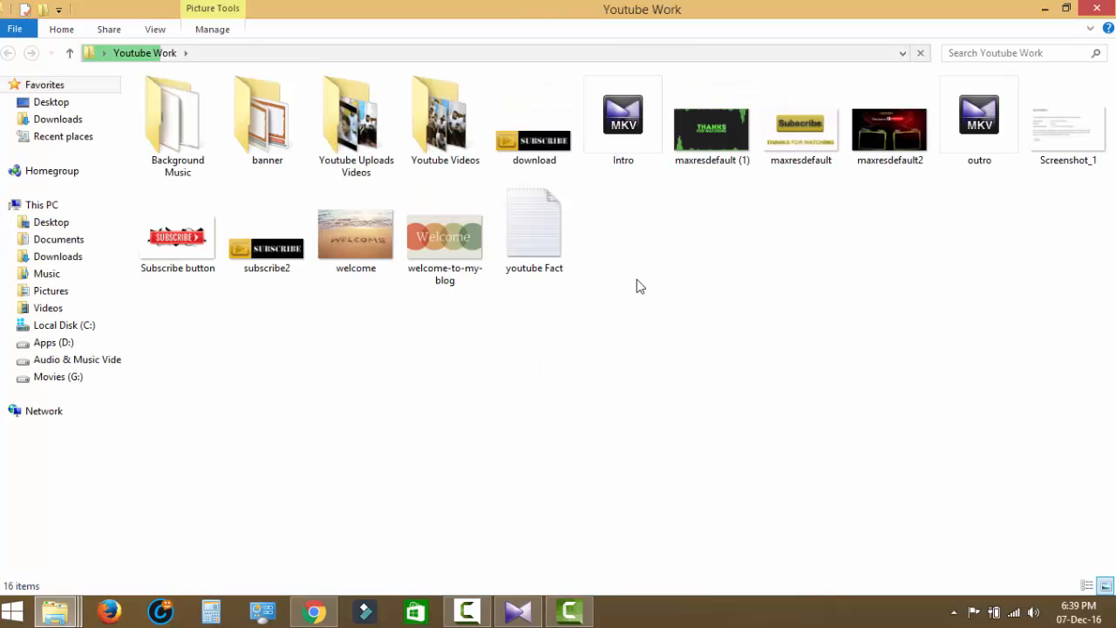
# - Open the produced MP4 from the "How to make any video with camtasia" folder inside Youtube Uploads Videos
pyautogui.doubleClick(355, 127)
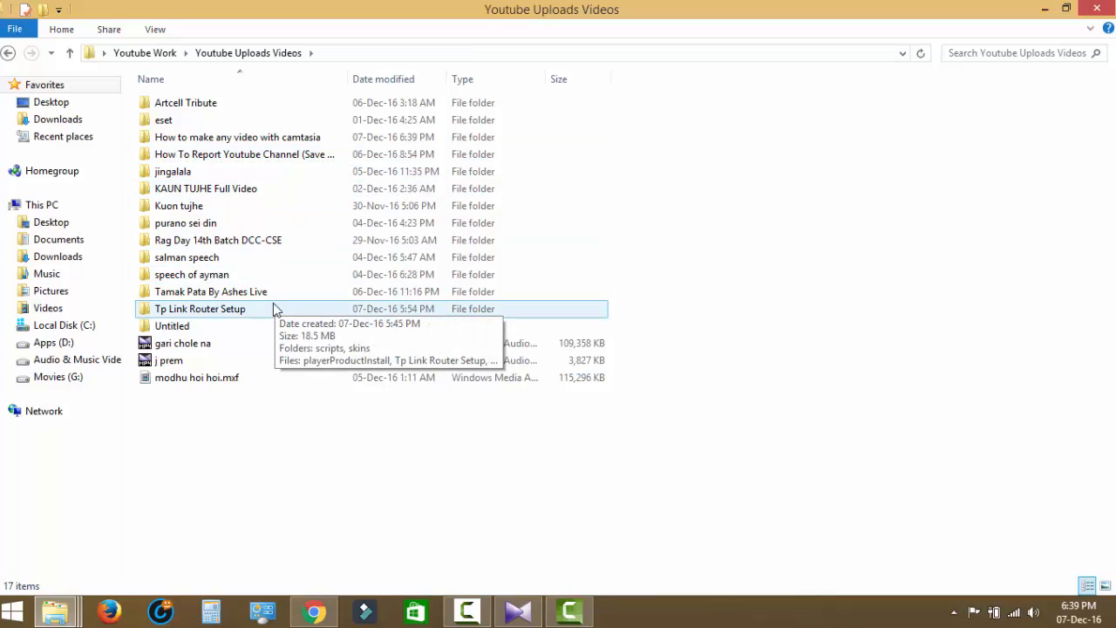
pyautogui.doubleClick(250, 140)
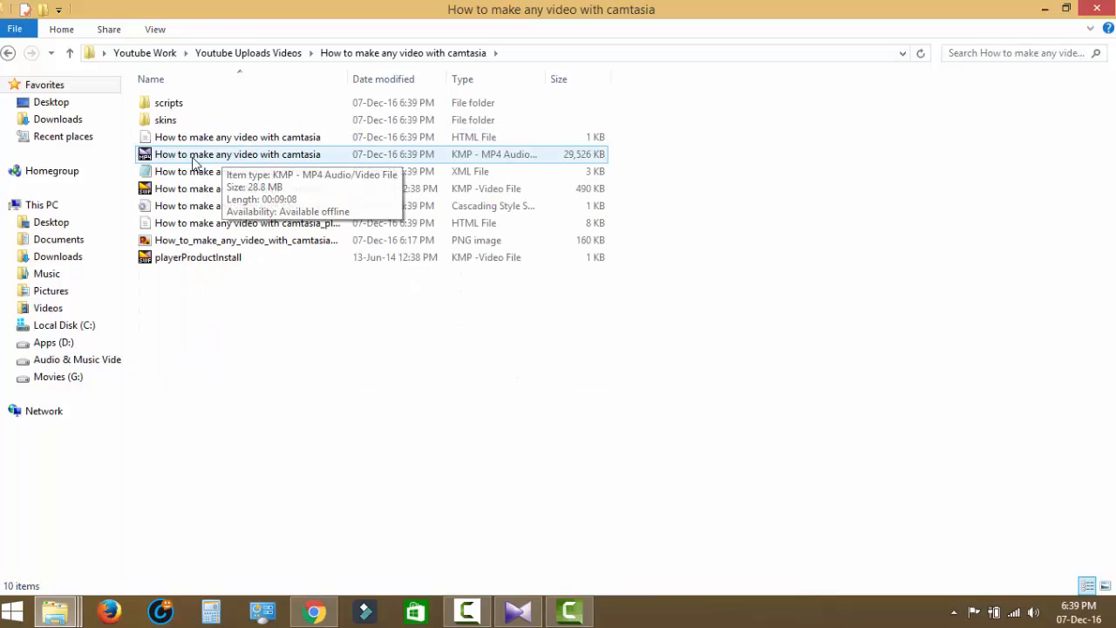
pyautogui.click(194, 157)
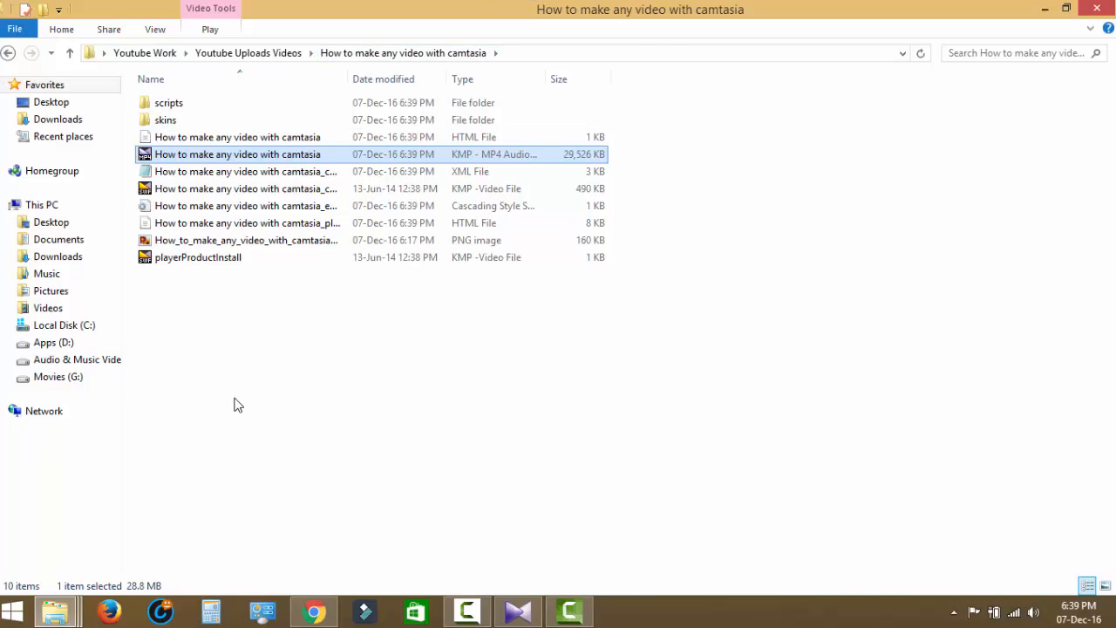
pyautogui.press('Return')
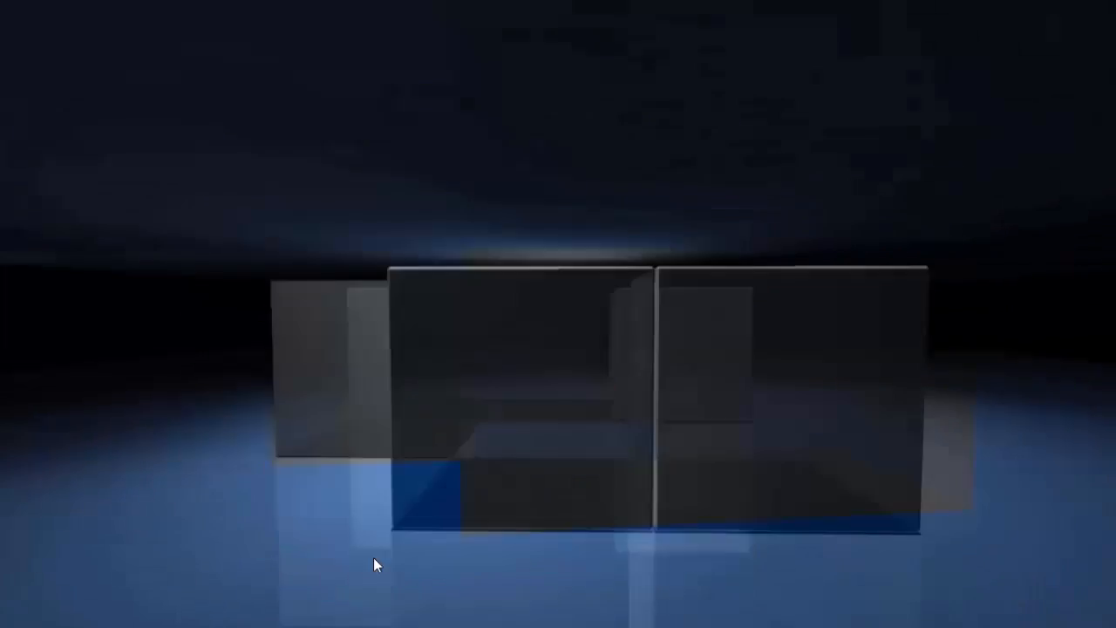
# - Skip through the produced video's playback from the intro into the screen recording and on to about 5 min 44 s
pyautogui.moveTo(152, 603)
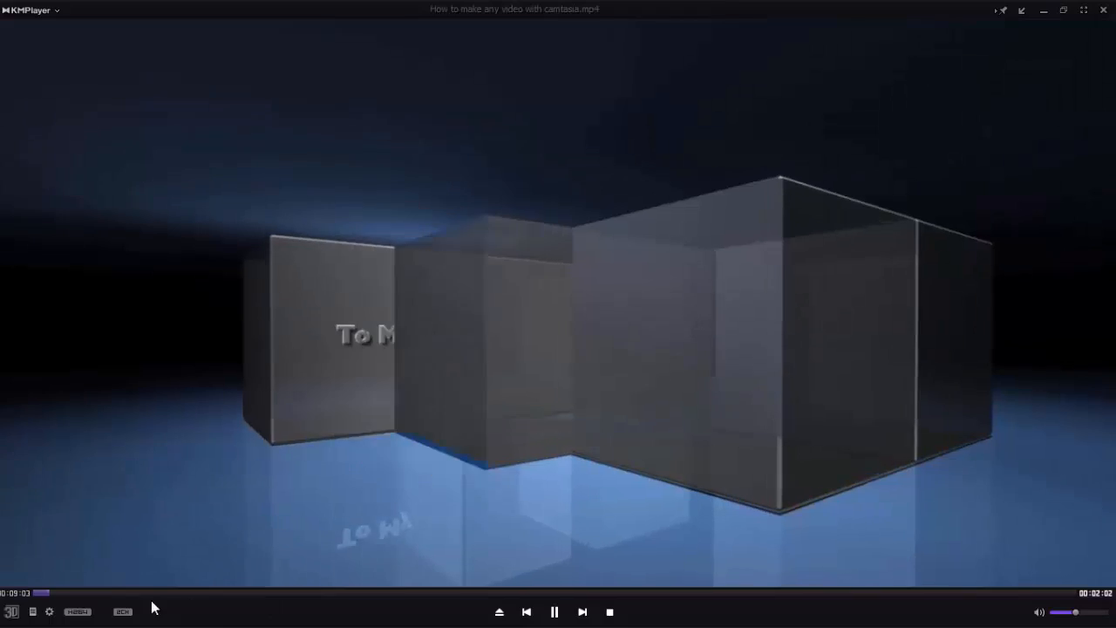
pyautogui.click(220, 597)
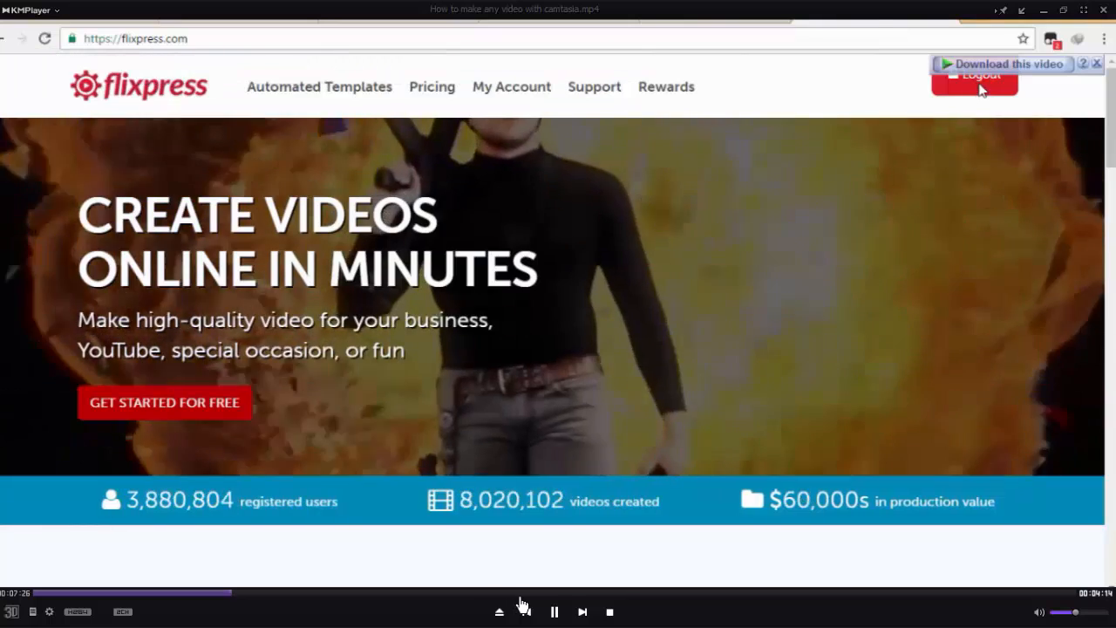
pyautogui.click(691, 597)
pyautogui.click(691, 597)
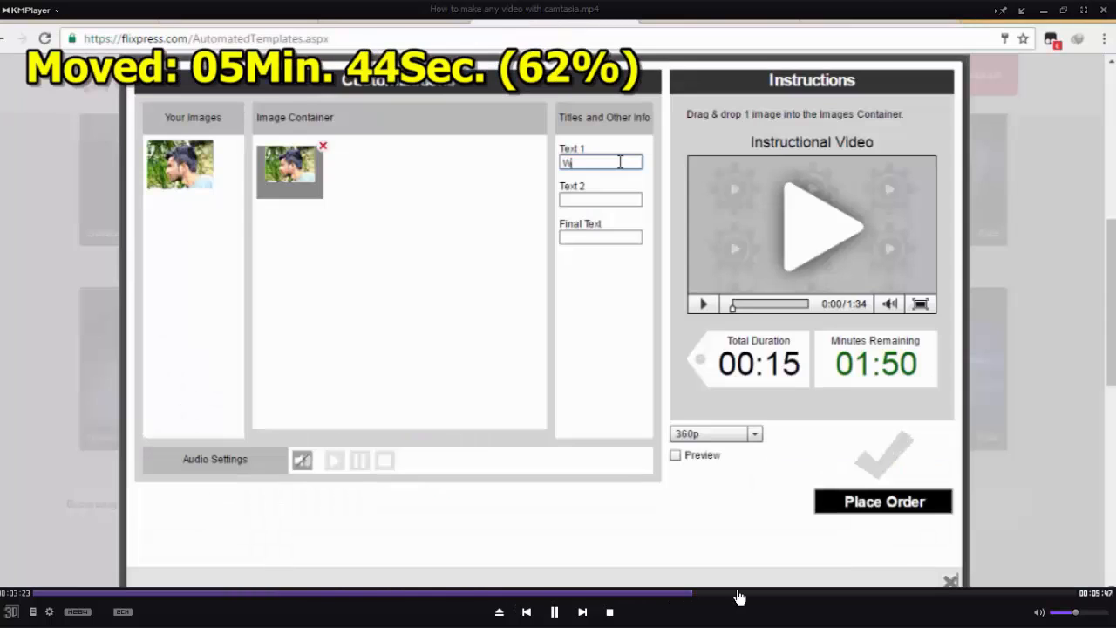
# - Skip the produced video ahead to about 6 min 37 s, and clear the player and folder windows off the desktop
pyautogui.click(790, 596)
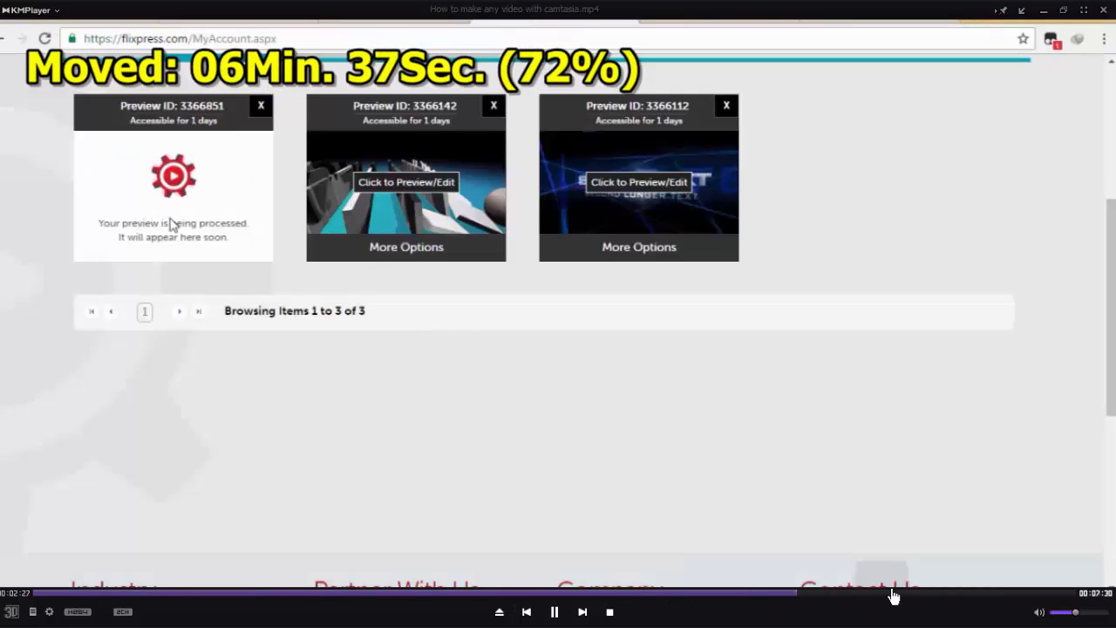
pyautogui.click(1104, 10)
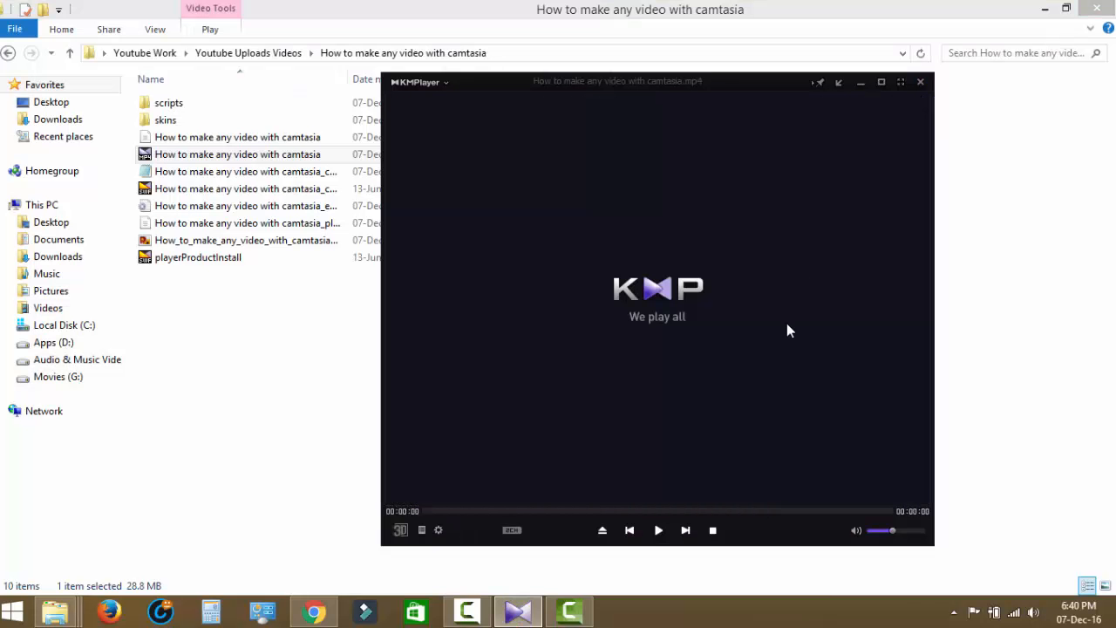
pyautogui.click(1048, 8)
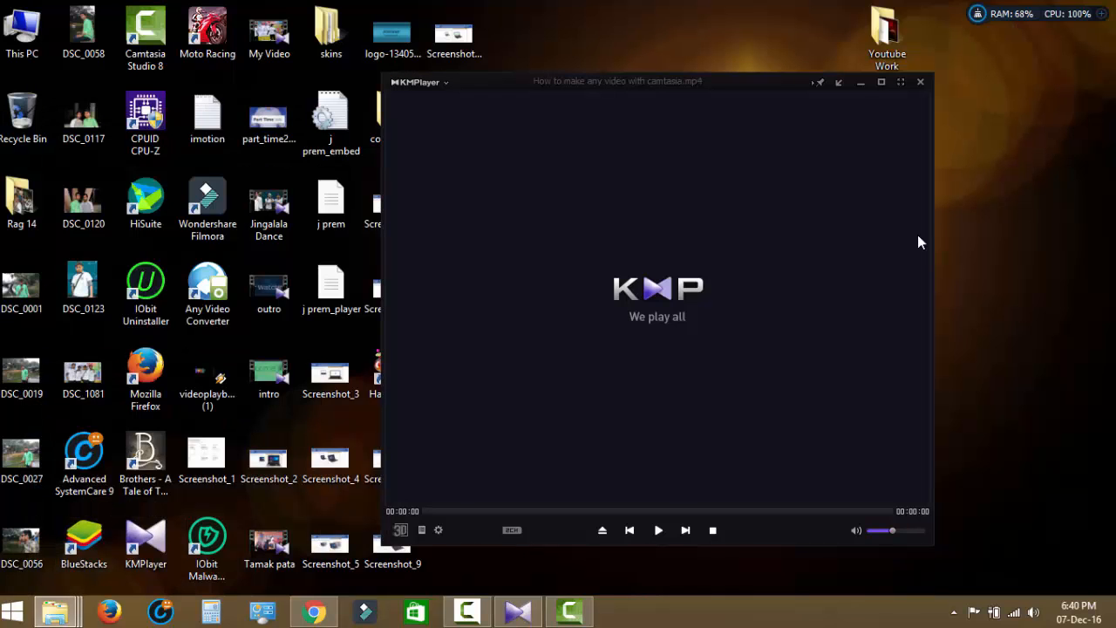
pyautogui.hotkey('alt', 'F4')
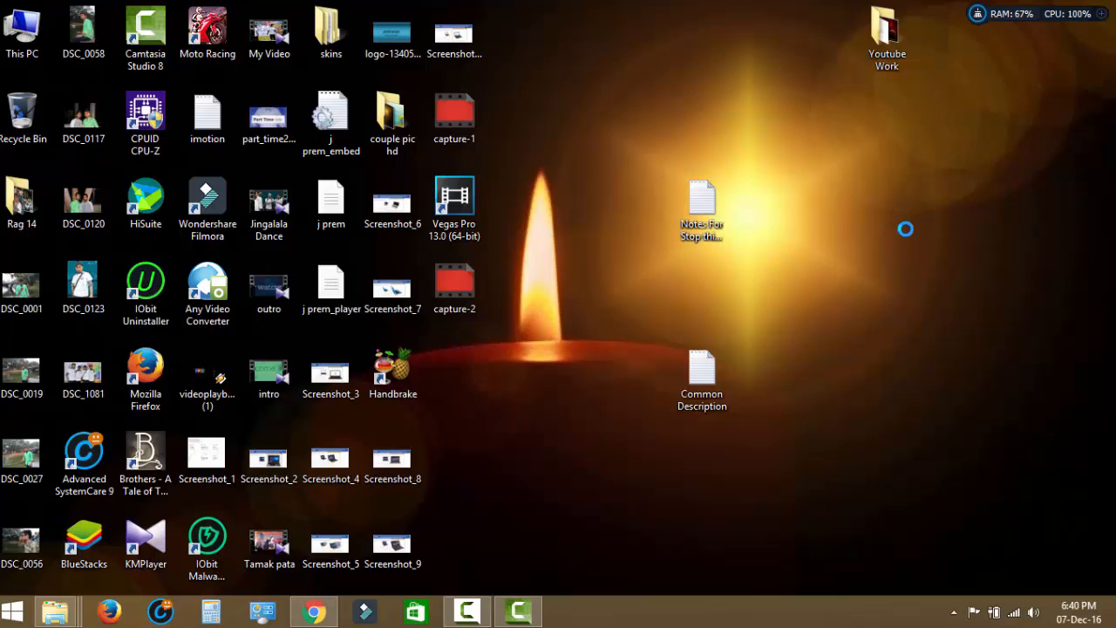
# - Refresh the desktop and switch back to the Camtasia Studio editor with the untitled project
pyautogui.rightClick(894, 207)
pyautogui.moveTo(910, 234)
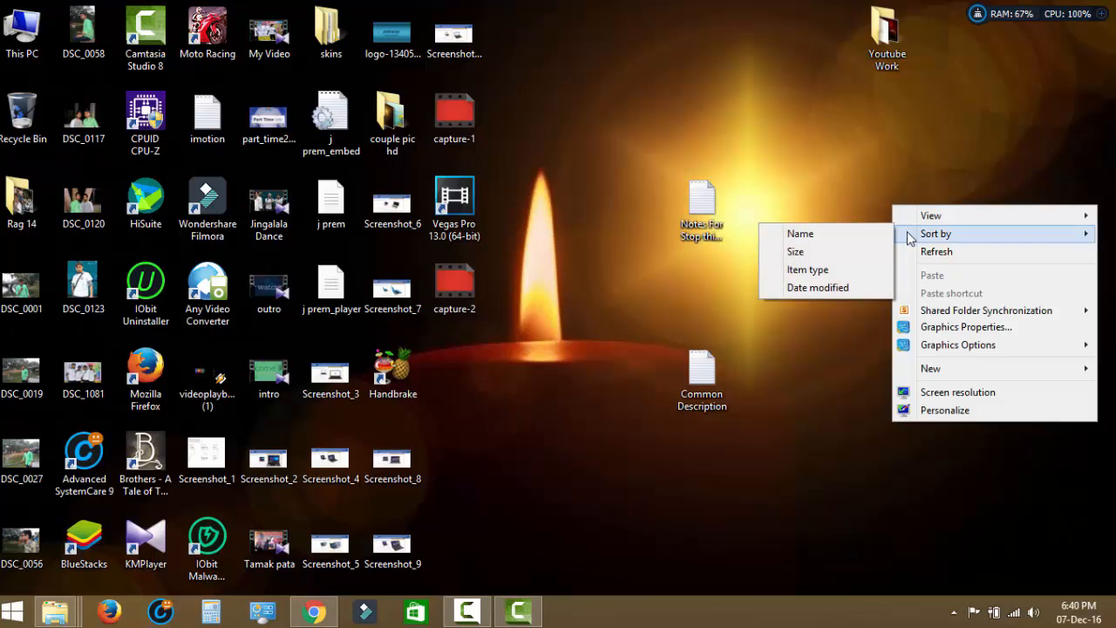
pyautogui.click(916, 251)
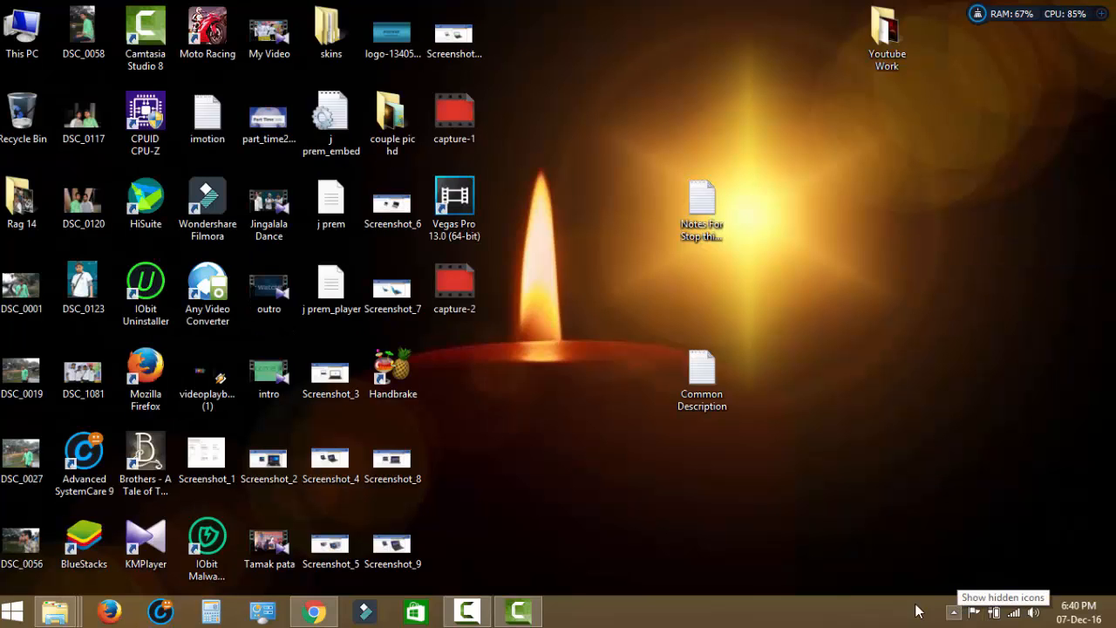
pyautogui.click(520, 613)
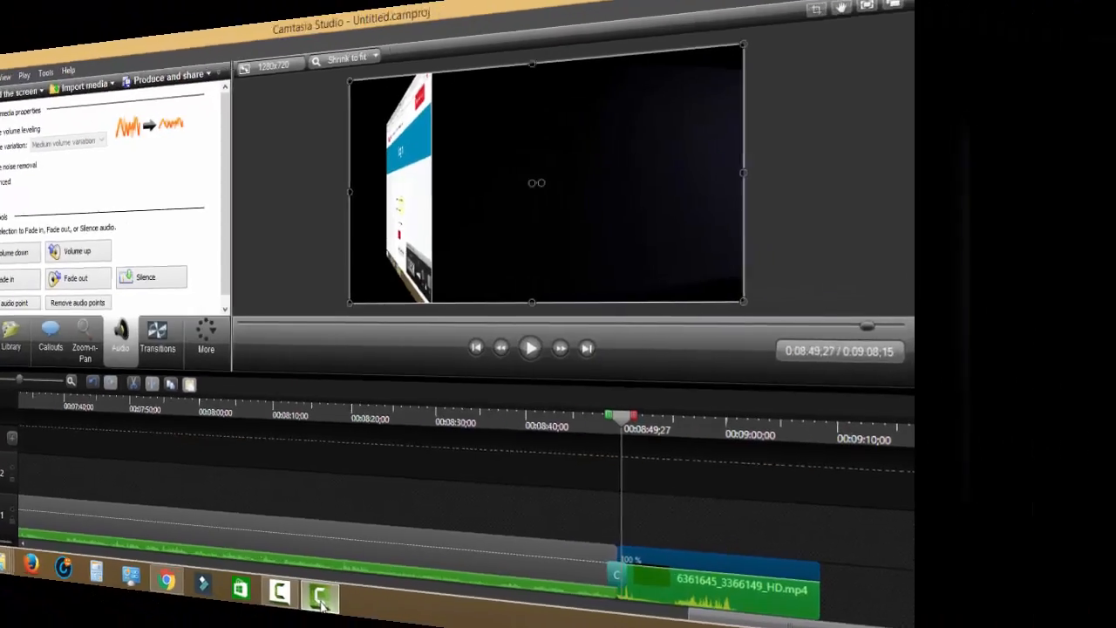